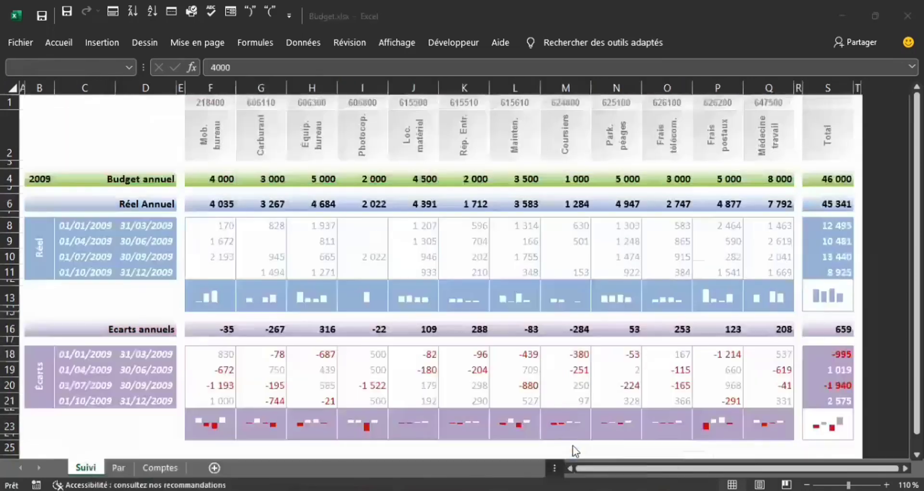
Examine the formulas behind the account headers, annual actuals, quarter dates, quarterly actuals, variances and totals on the Suivi sheet
click(573, 445)
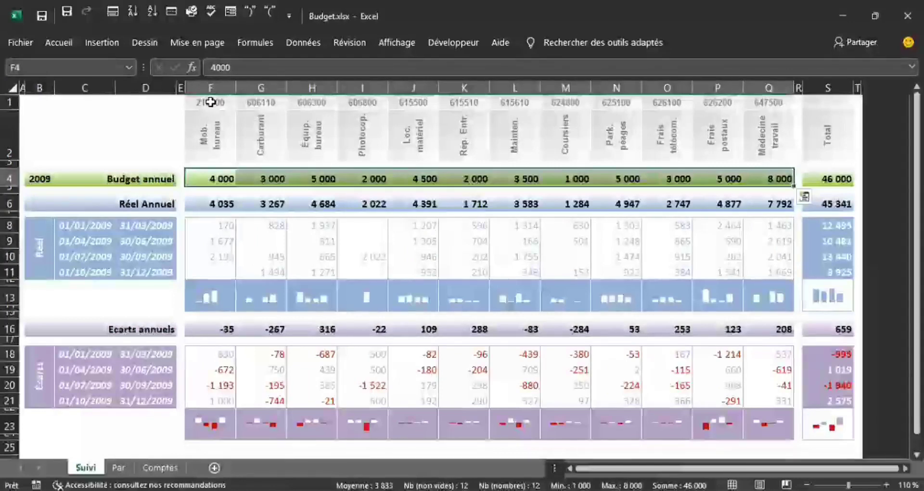
click(210, 102)
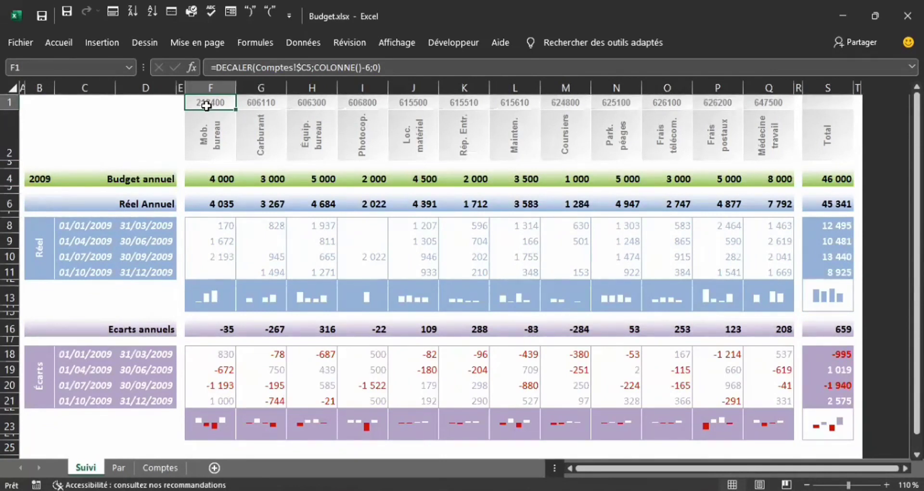
click(206, 140)
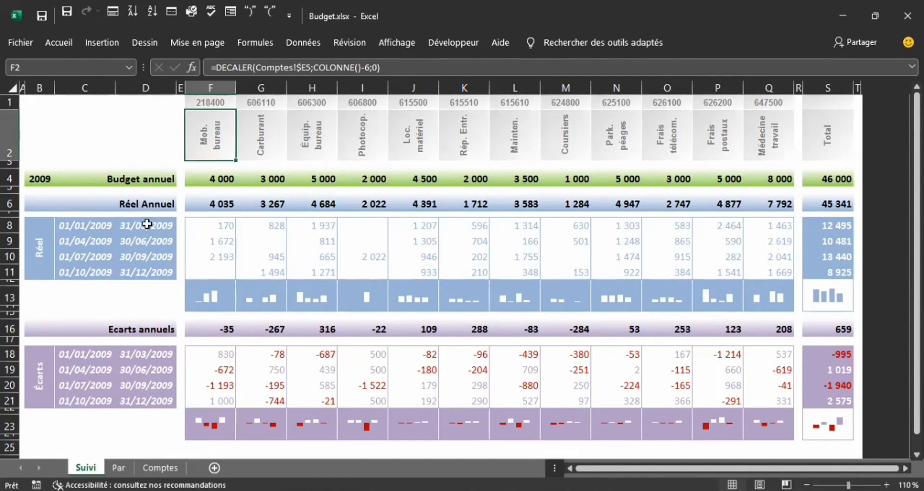
click(208, 204)
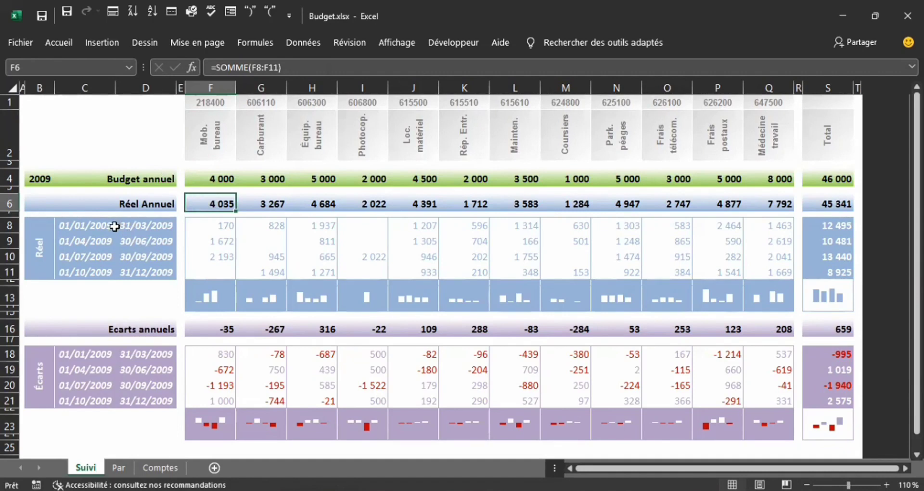
click(115, 227)
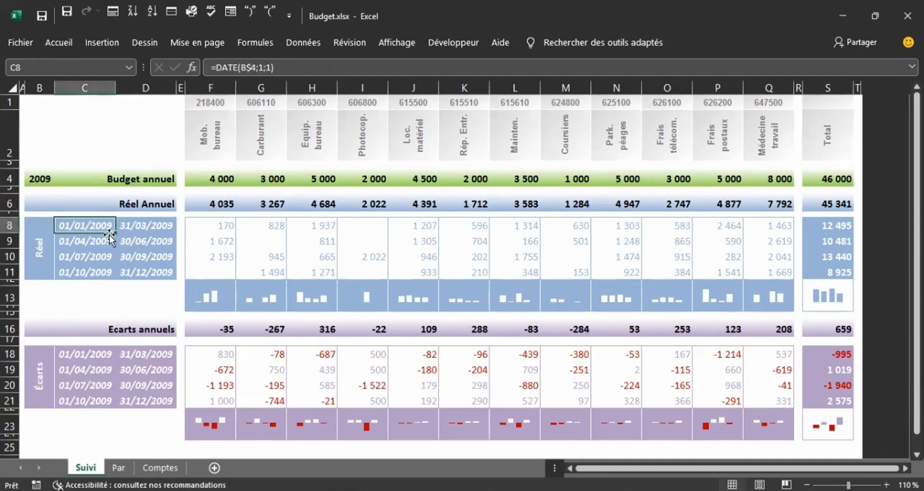
click(207, 227)
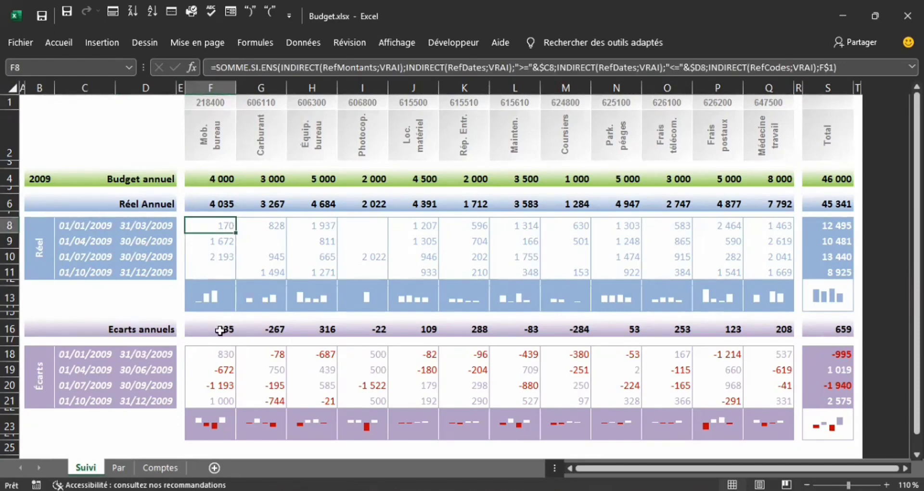
click(220, 331)
click(211, 354)
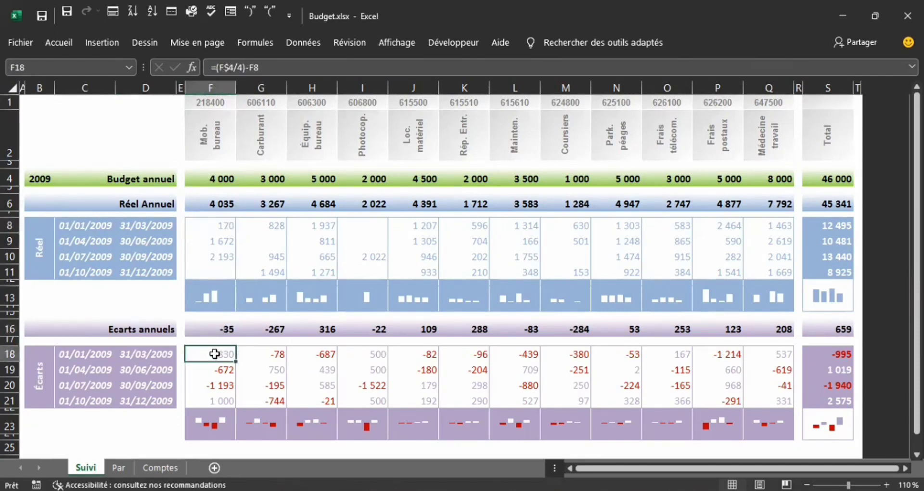
click(138, 358)
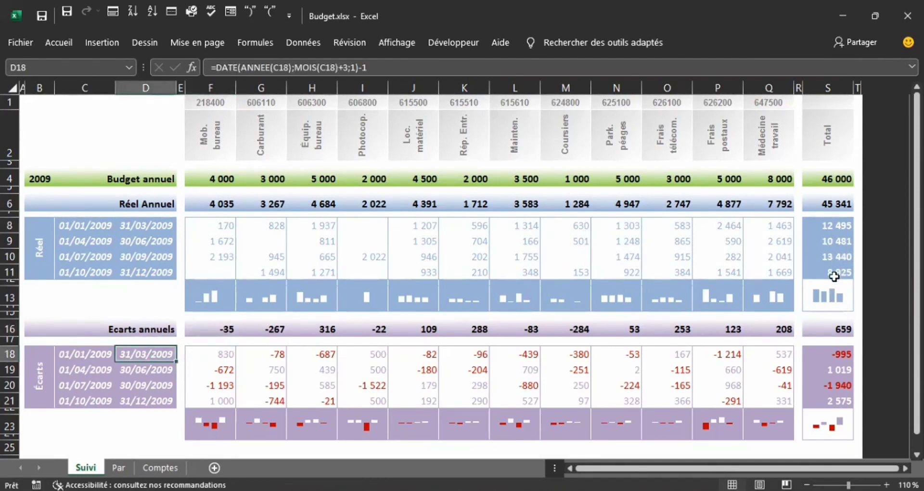
click(828, 229)
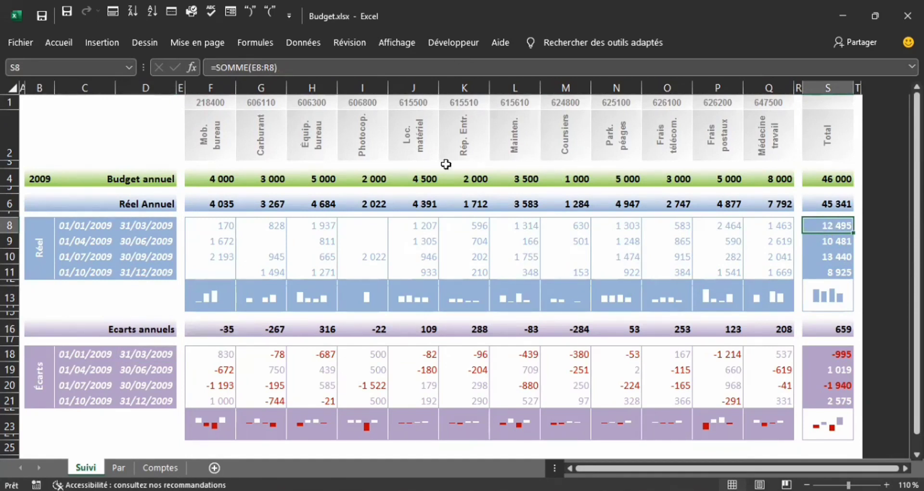
Examine the DECALER formula in Suivi cell F1 and the account list on the Comptes sheet it refers to
click(218, 106)
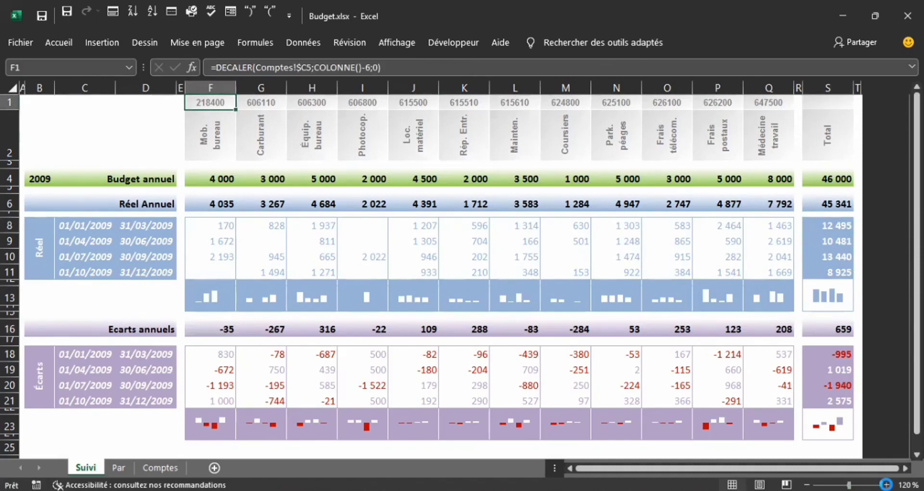
click(886, 484)
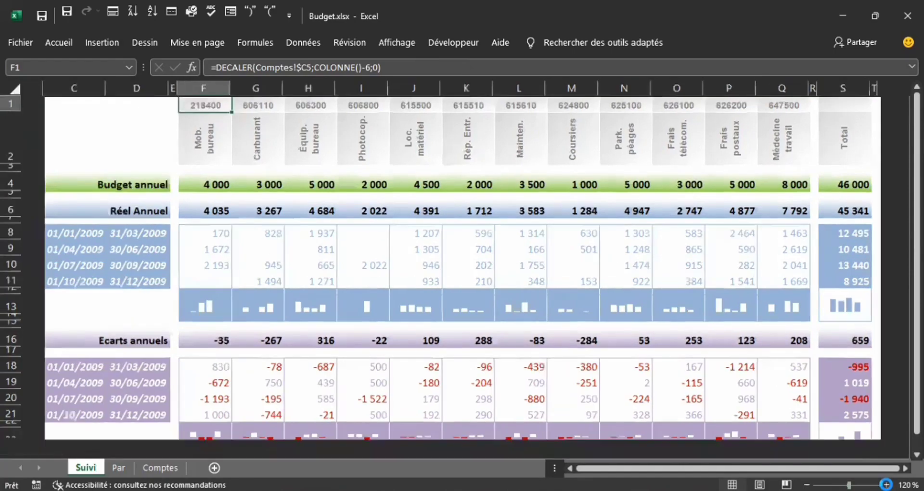
click(885, 484)
click(885, 485)
click(885, 485)
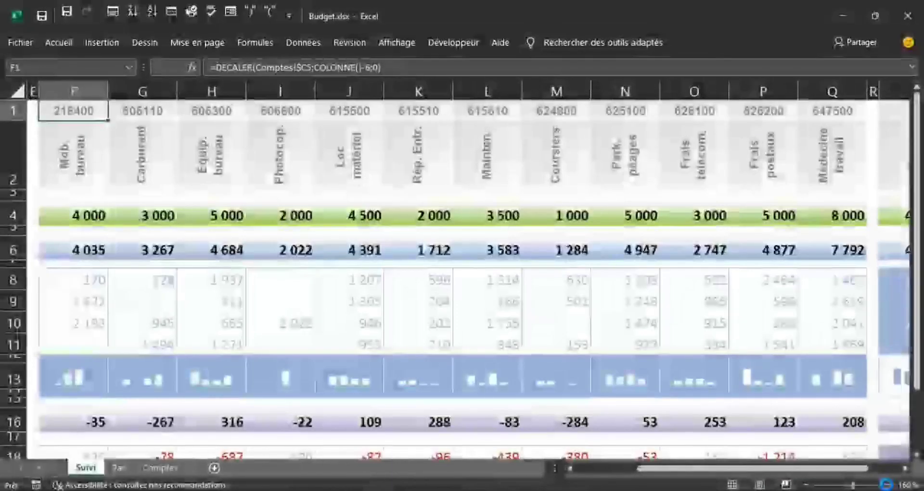
click(886, 484)
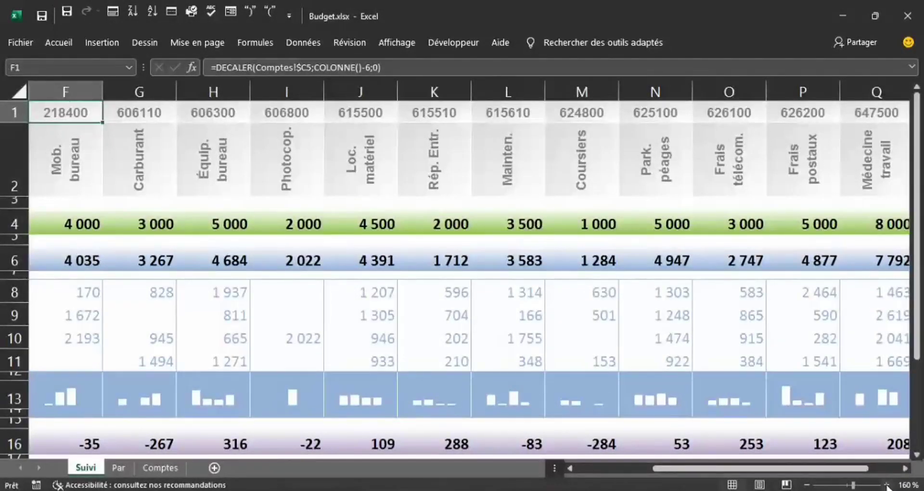
double_click(72, 114)
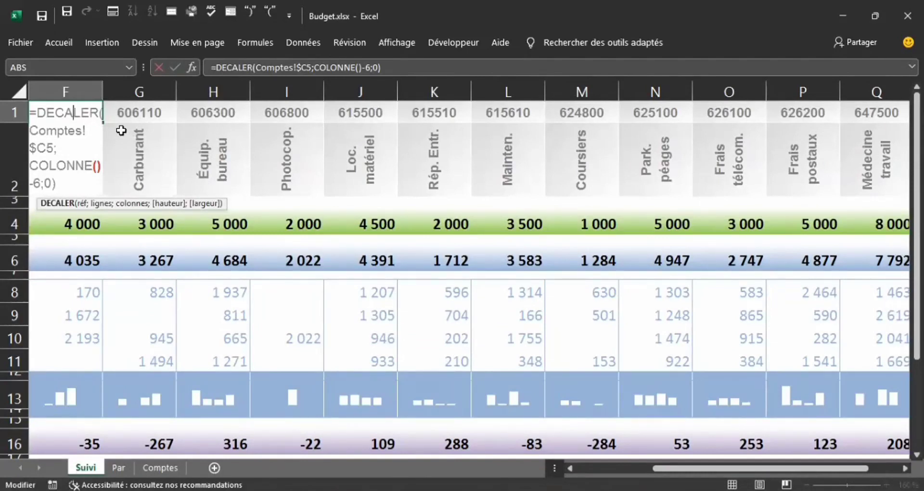
key(Return)
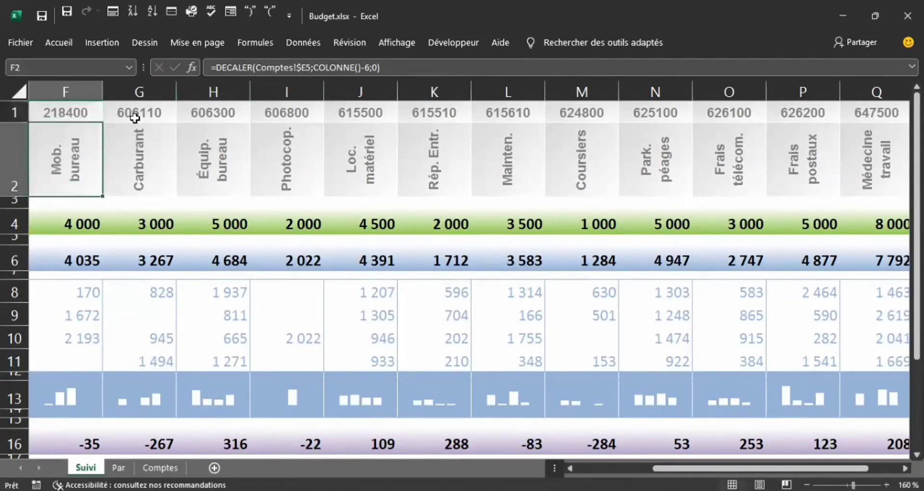
click(90, 116)
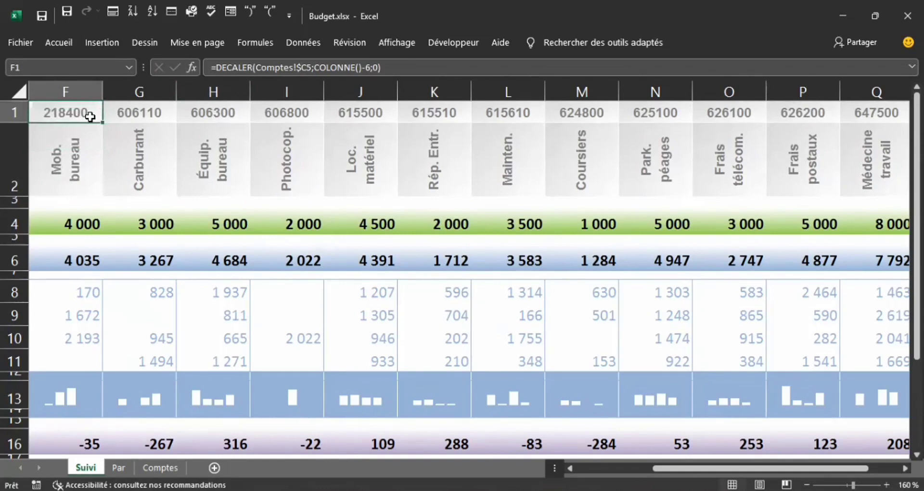
click(160, 468)
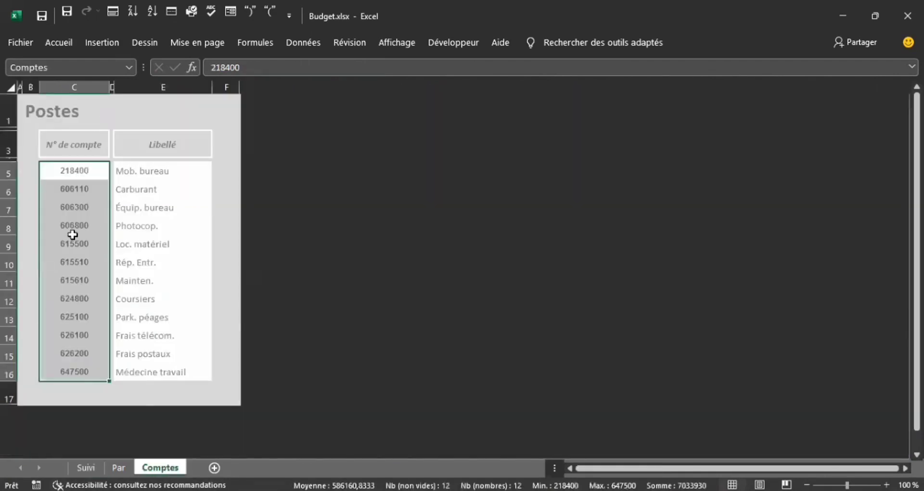
click(86, 467)
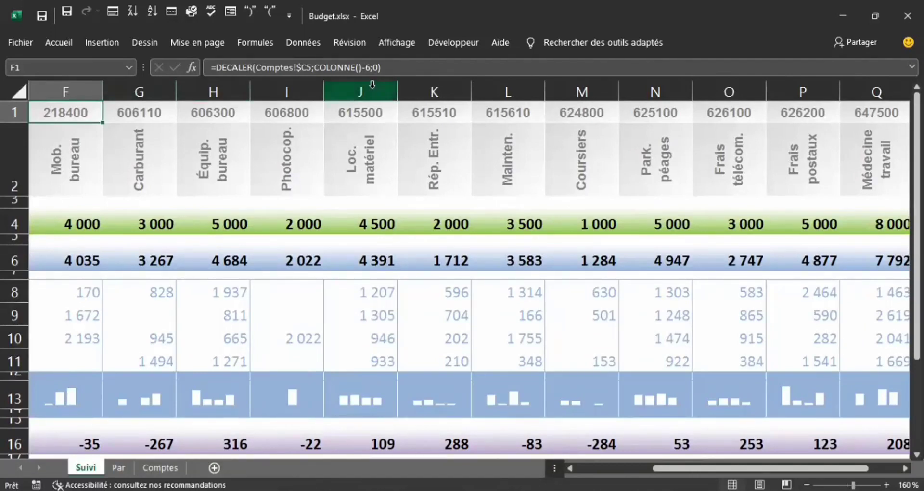
Copy the formula text of Suivi cell F1 and switch to the BUDGETS.xlsx workbook
click(386, 73)
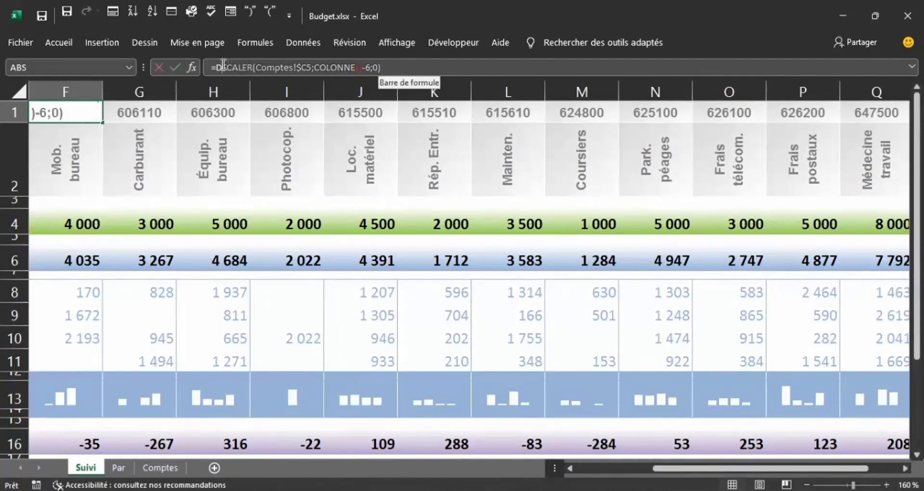
click(208, 66)
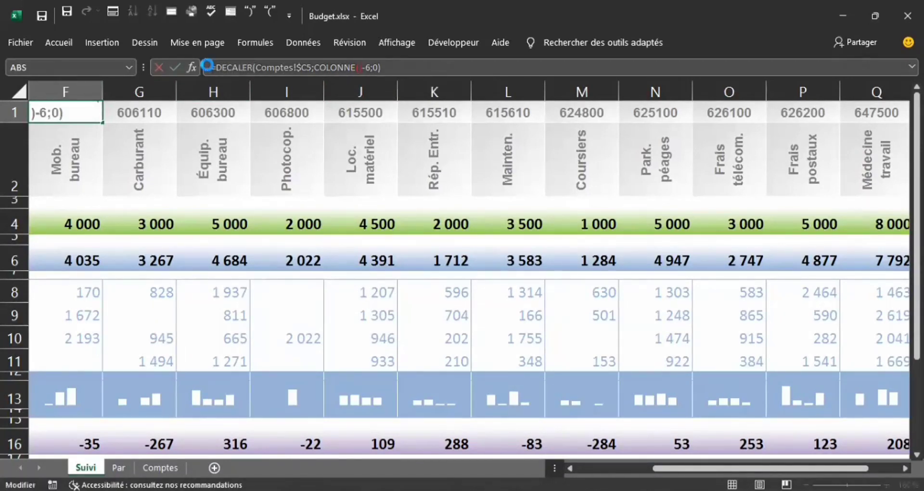
key(Return)
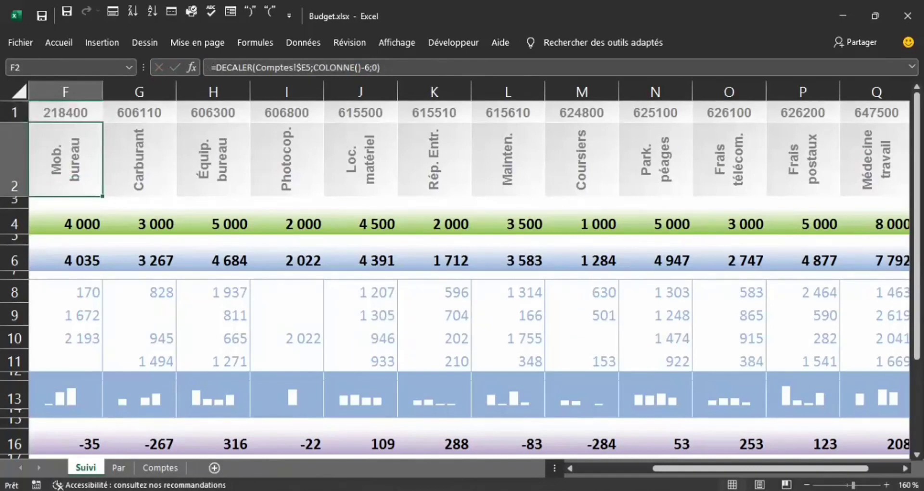
mouse_move(381, 490)
click(290, 456)
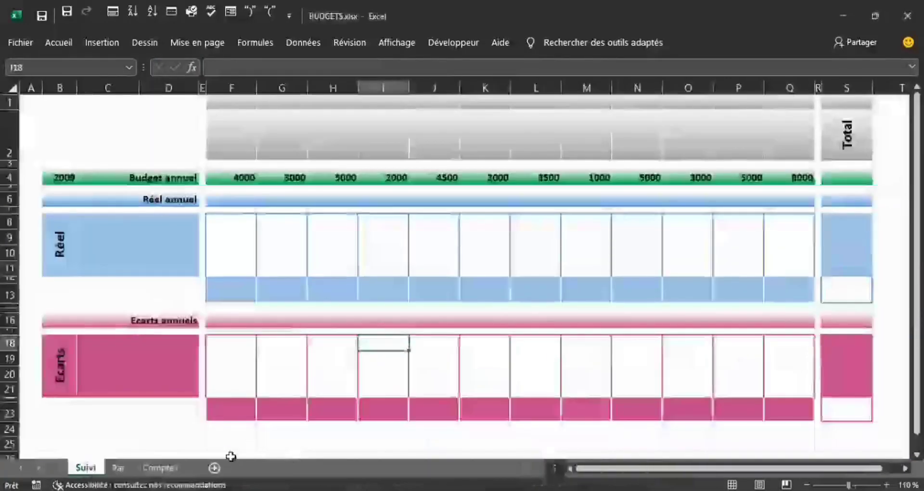
Add a new worksheet and enter =DECALER(Comptes!$C5;COLONNE()-6;0) in its cell C5
click(212, 467)
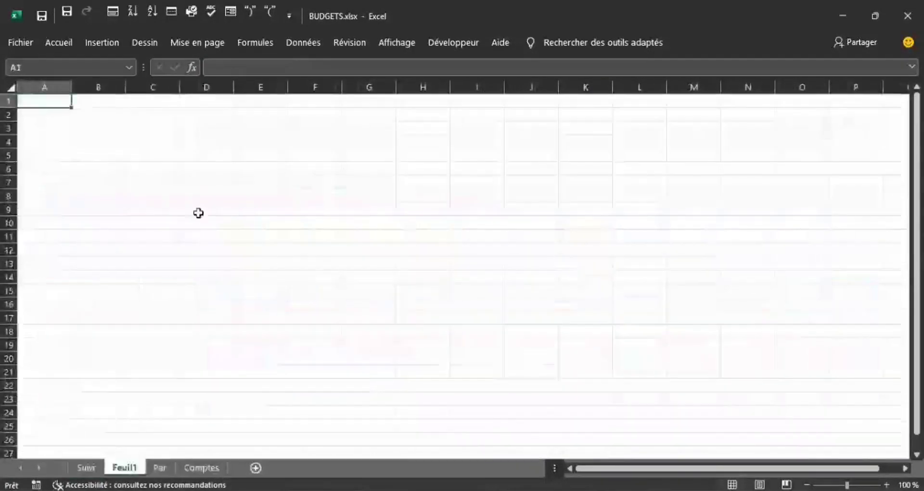
click(148, 155)
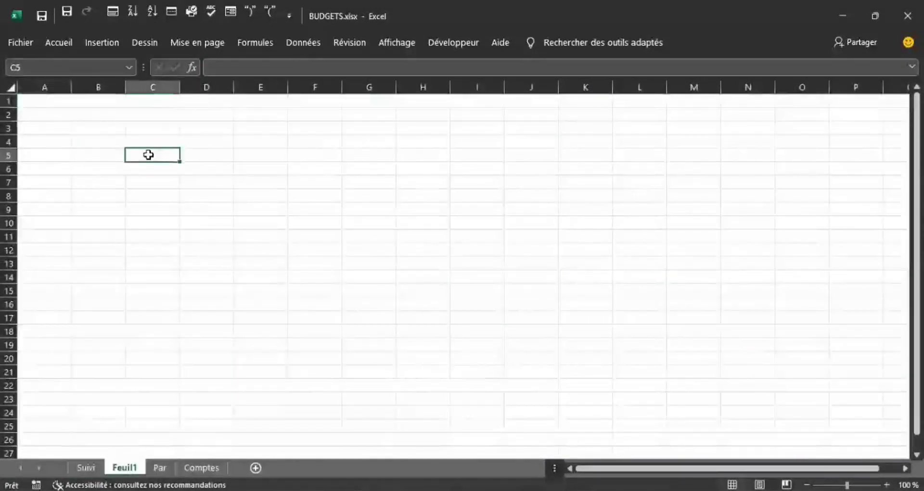
double_click(148, 155)
text(=DECALER(Comptes!$C5;COLONNE()-6;0))
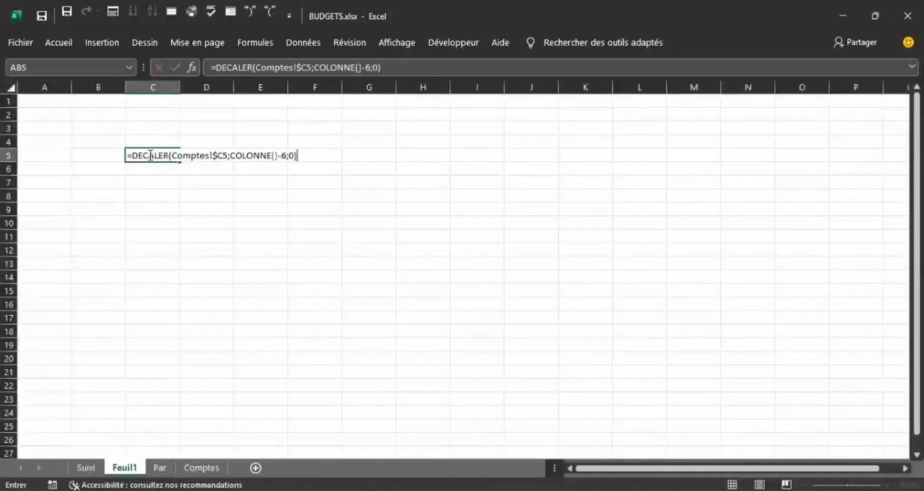
click(395, 67)
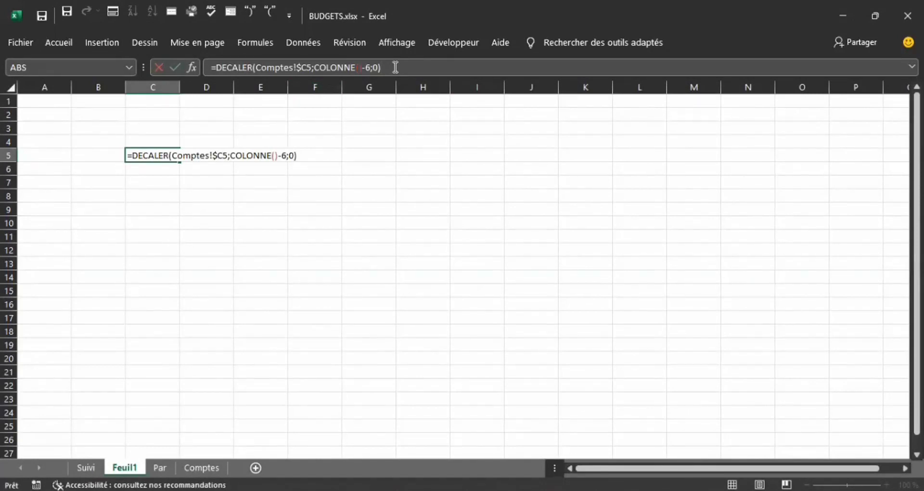
key(ctrl+Return)
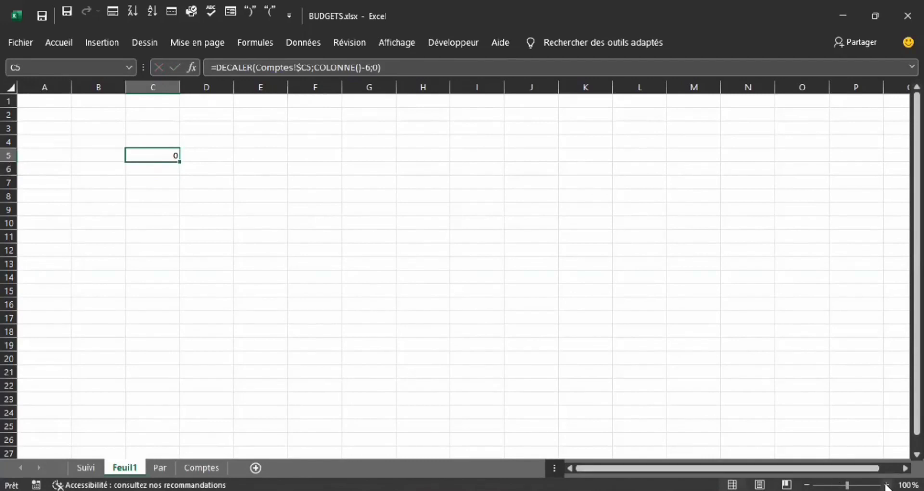
click(886, 484)
click(887, 484)
click(886, 484)
click(887, 485)
click(886, 484)
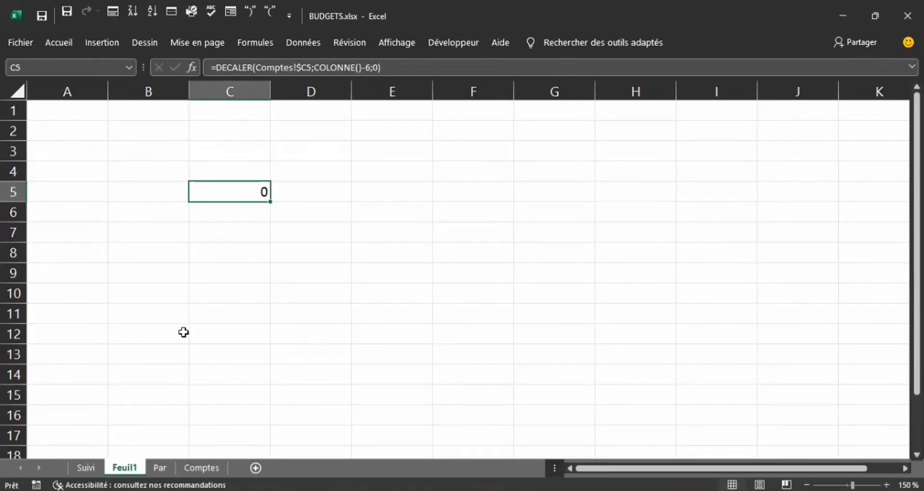
Enter =DECALER(Comptes!$C5;COLONNE()-6;0) in cell F1 of the Suivi sheet
click(87, 469)
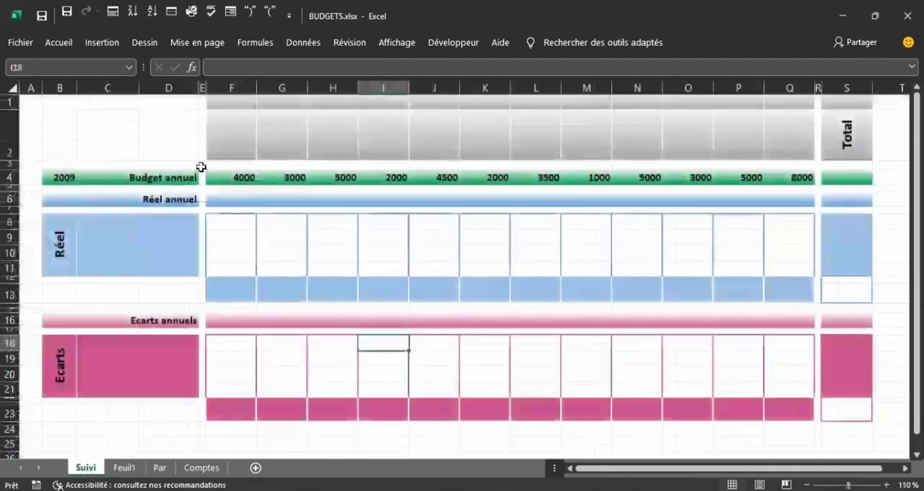
click(229, 105)
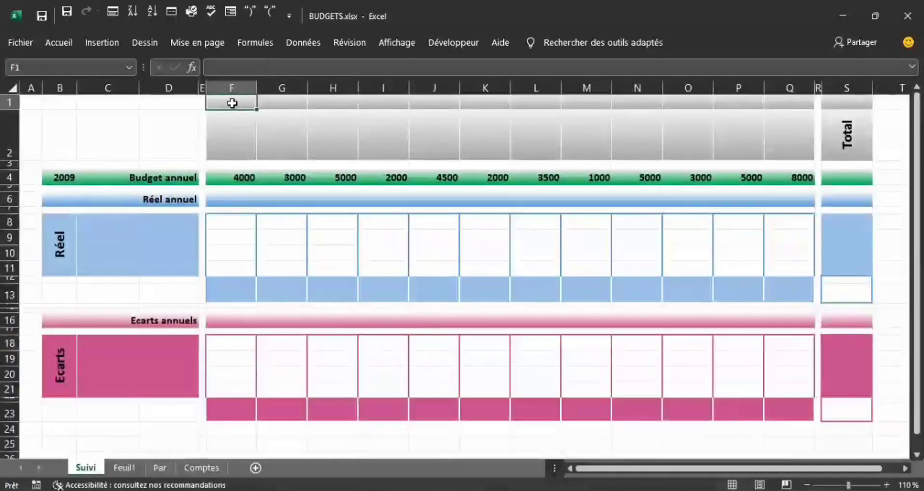
click(241, 68)
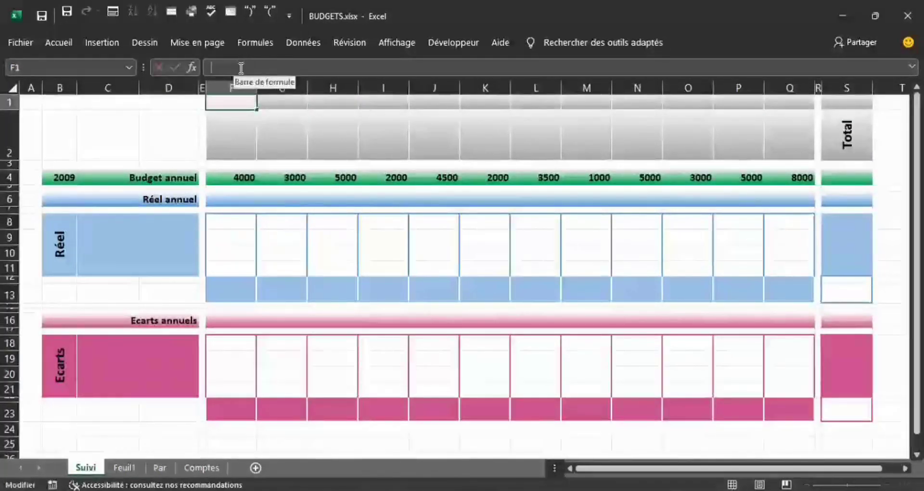
text(=DECALER(Comptes!$C5;COLONNE()-6;0))
key(ctrl+Return)
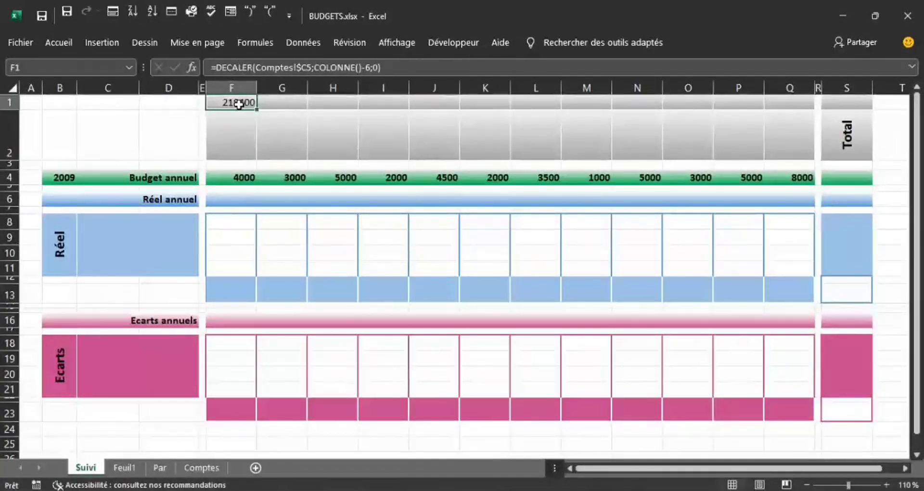
Open the DECALER formula in Suivi cell F1 at 200% zoom to examine its arguments
click(886, 486)
click(886, 485)
click(886, 485)
click(886, 486)
click(887, 486)
click(886, 486)
click(887, 485)
click(887, 486)
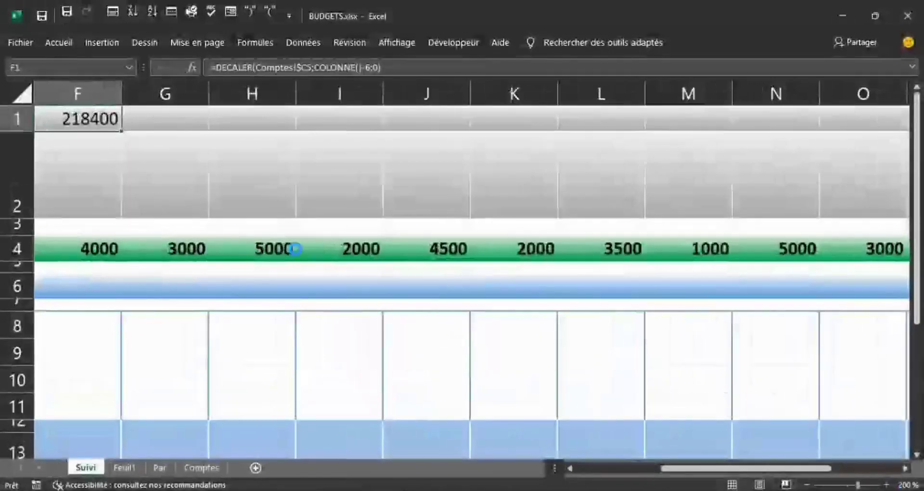
click(93, 118)
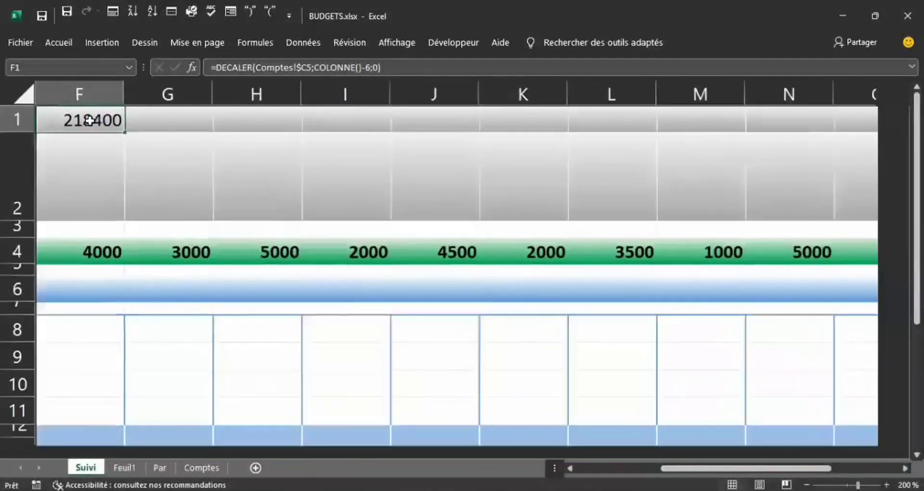
double_click(93, 119)
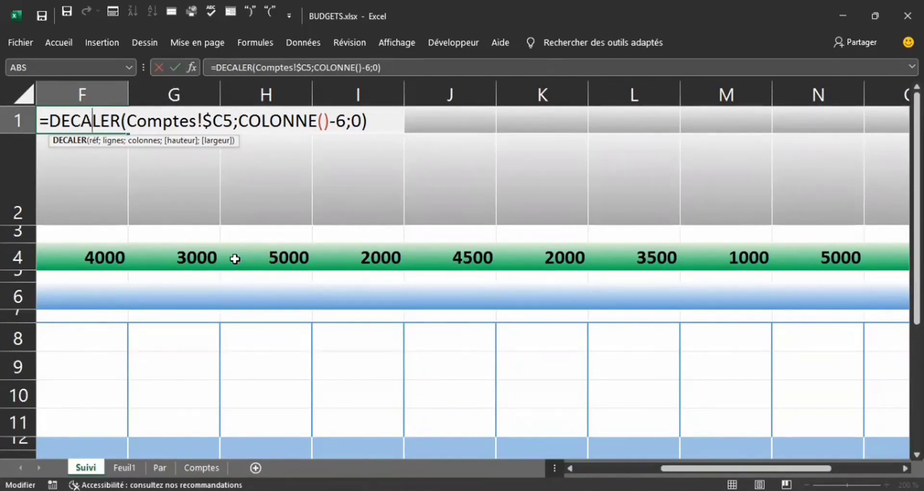
key(Return)
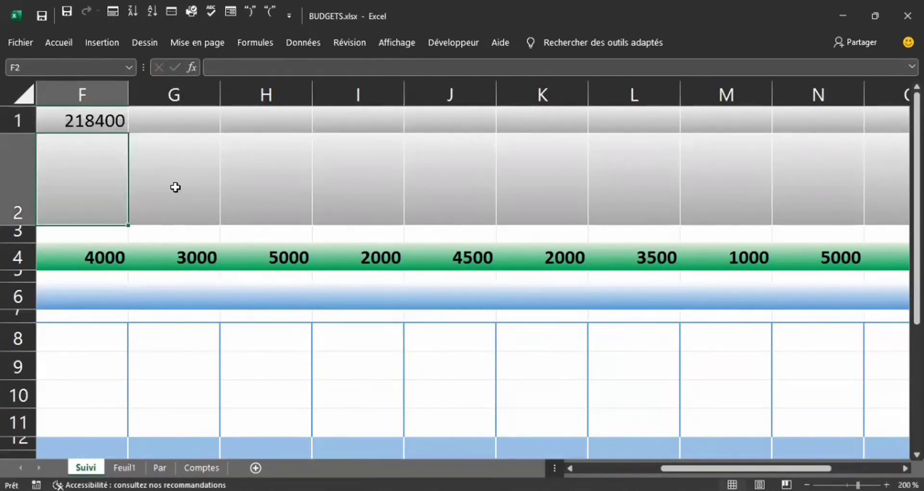
text(=)
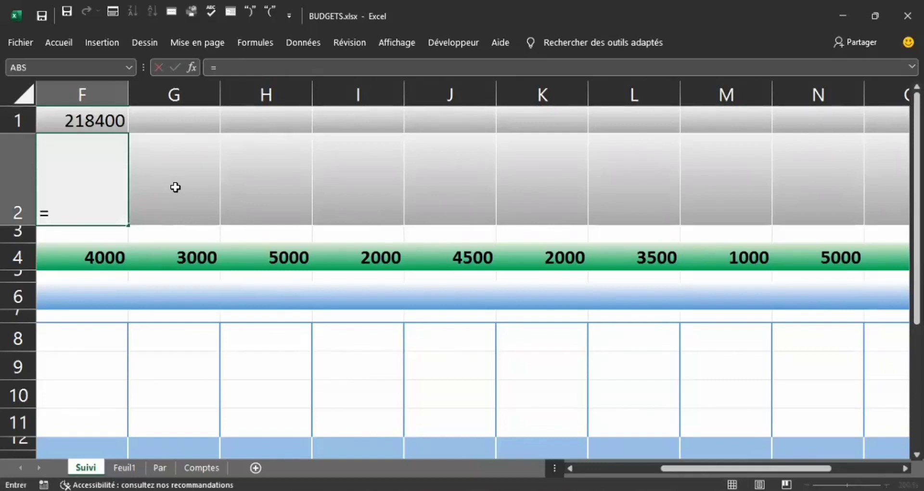
text(deca)
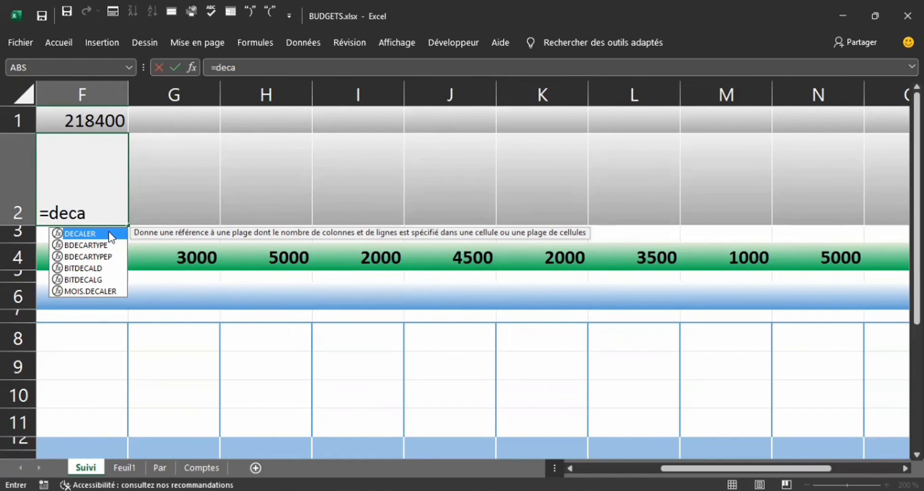
double_click(110, 235)
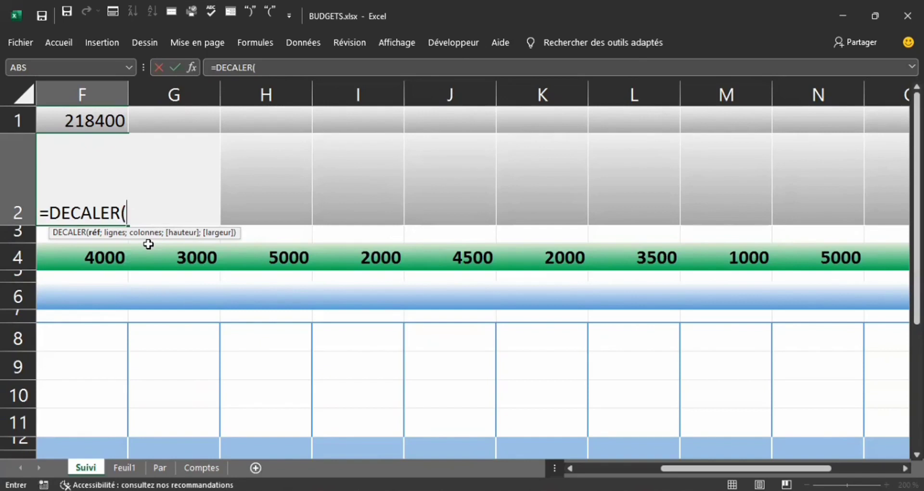
key(BackSpace)
key(BackSpace)
key(BackSpace)
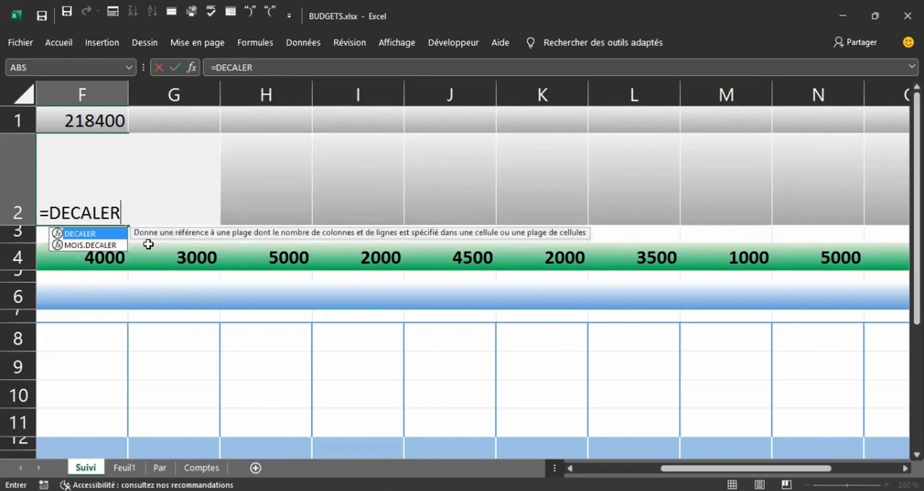
key(BackSpace)
key(BackSpace)
key(BackSpace)
key(BackSpace)
key(BackSpace)
key(BackSpace)
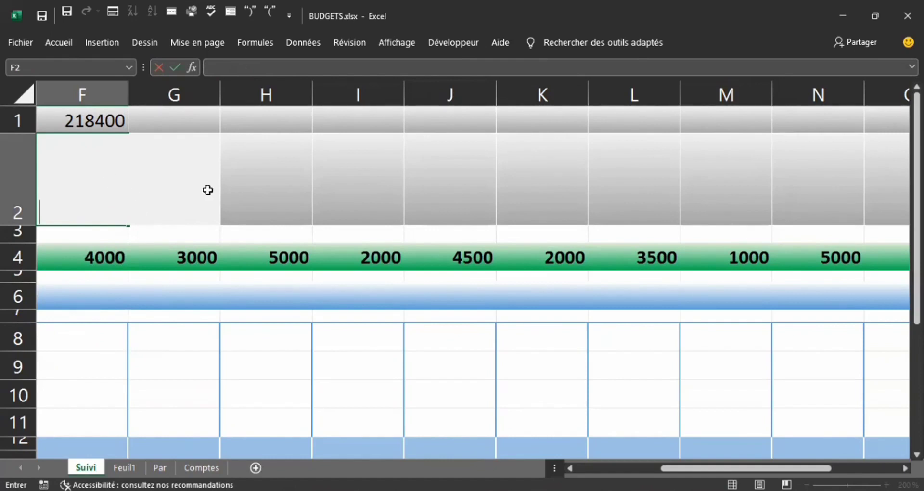
key(F2)
click(234, 191)
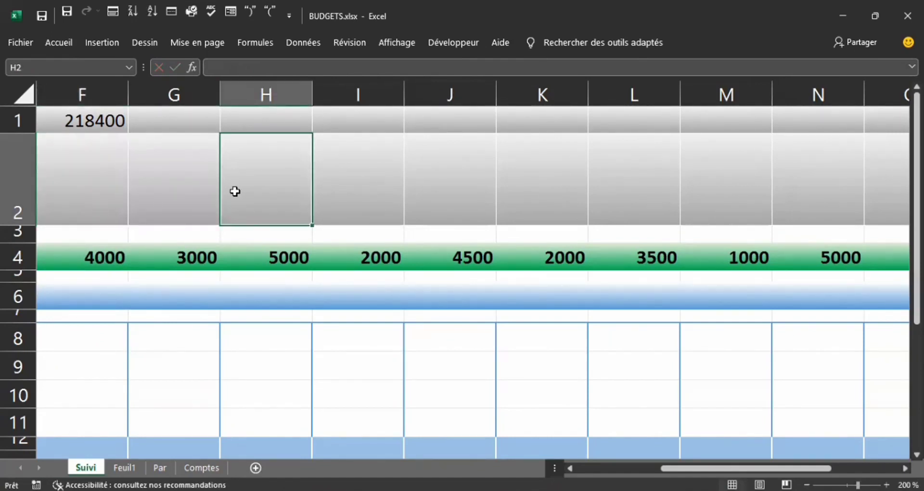
Review the account list on the Comptes sheet along with the Feuil1 and Par sheets, ending back on Suivi
click(206, 467)
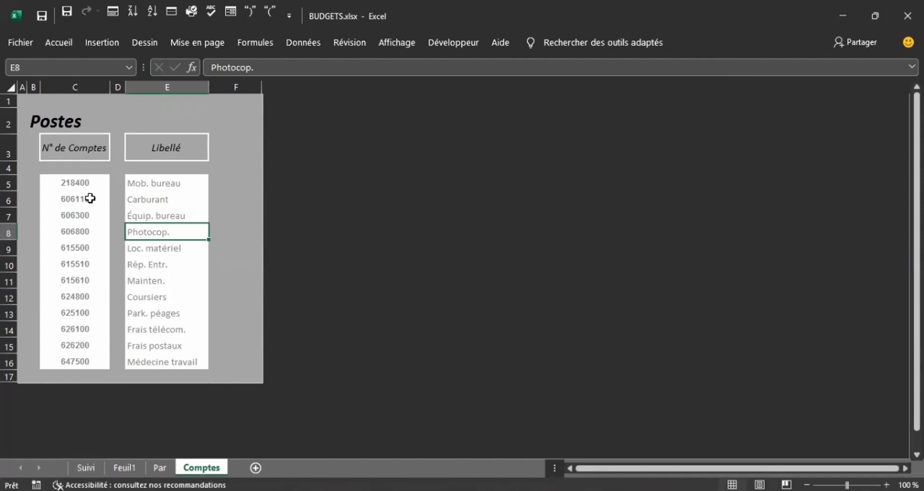
click(85, 467)
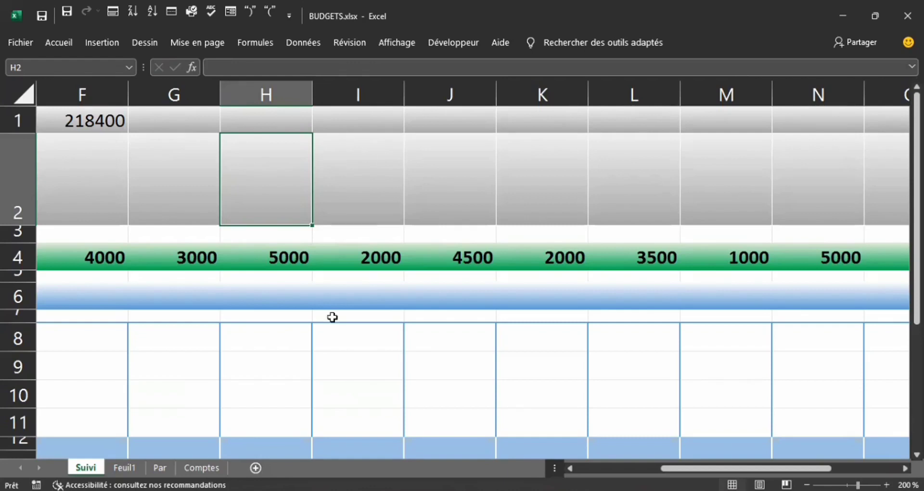
click(125, 469)
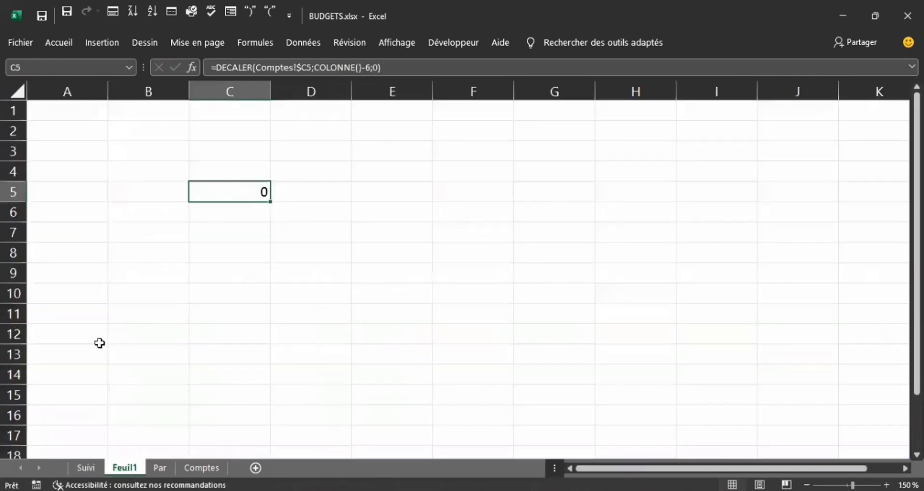
click(161, 468)
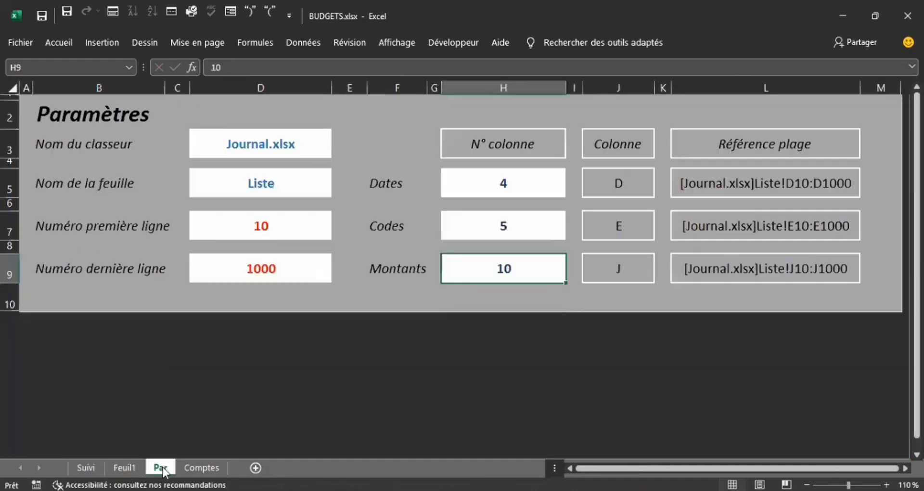
click(202, 468)
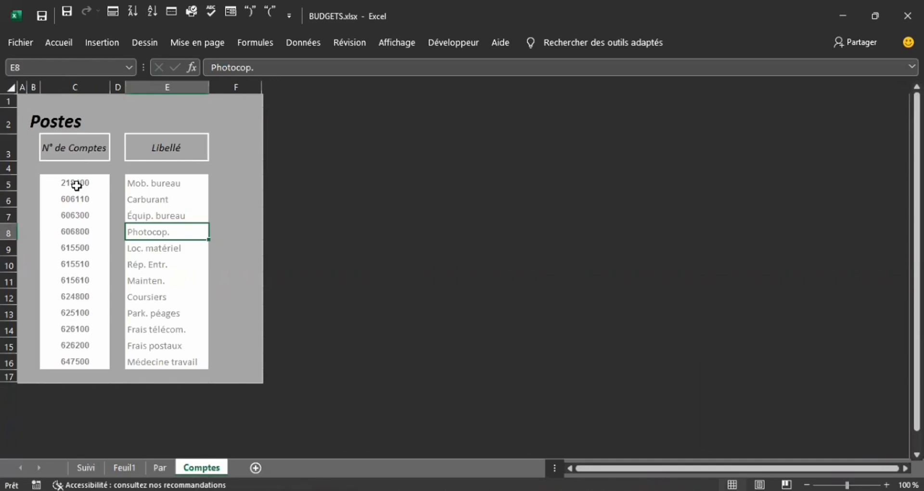
click(119, 466)
click(87, 467)
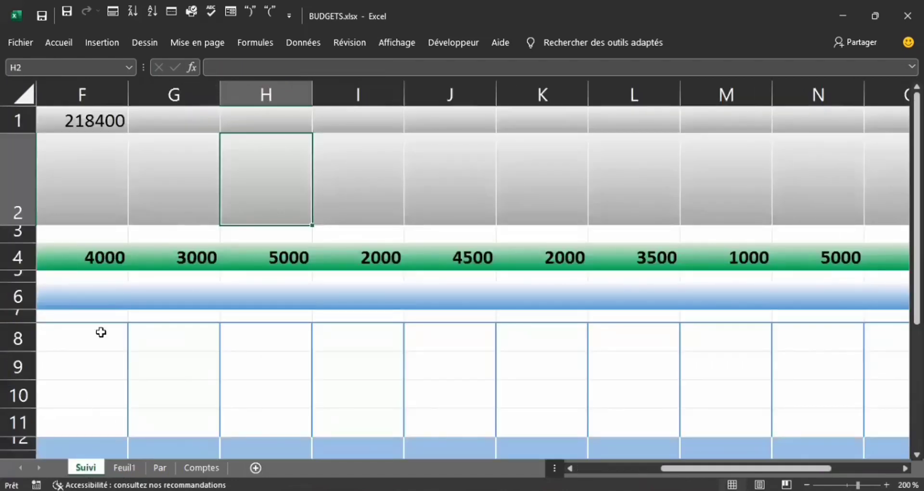
Enter =Comptes!C6 in cell G1 of the Suivi sheet as a direct reference to the second account number
click(95, 118)
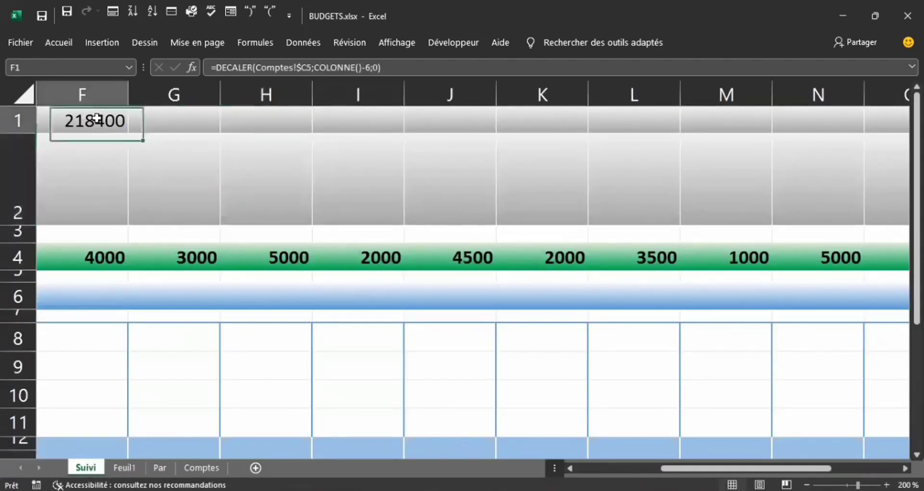
click(164, 119)
text(=)
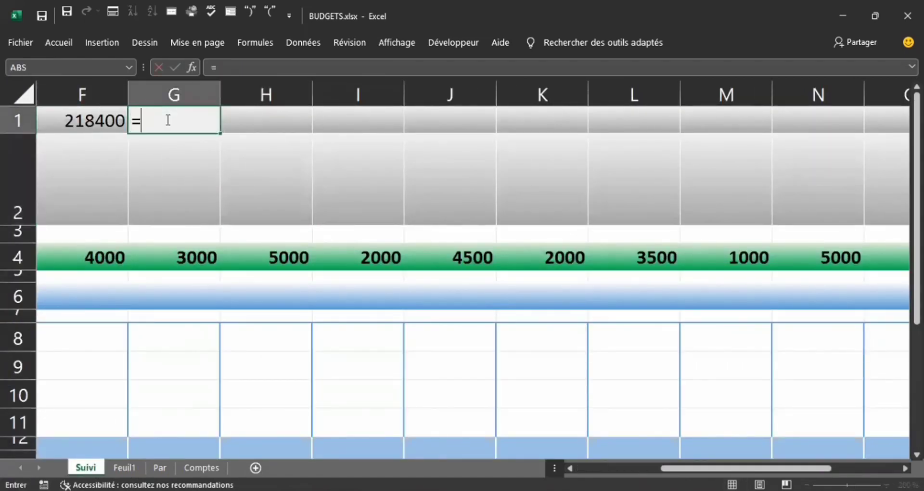
click(190, 465)
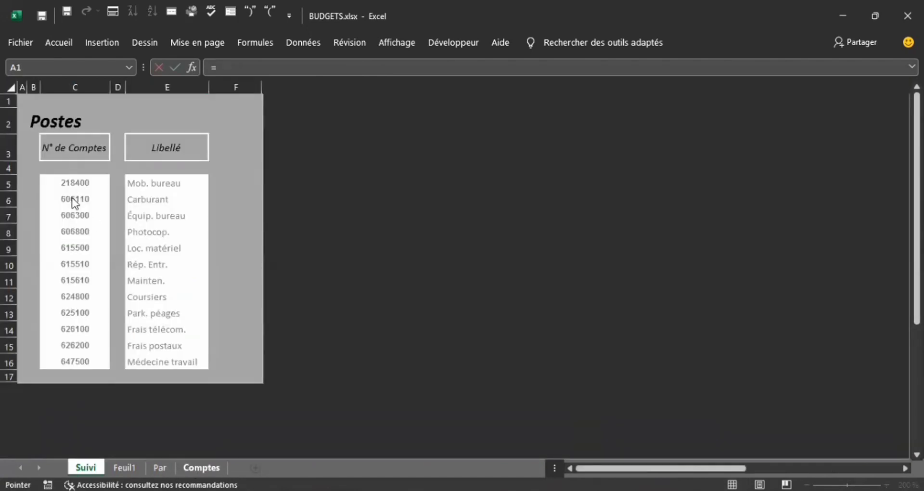
click(72, 198)
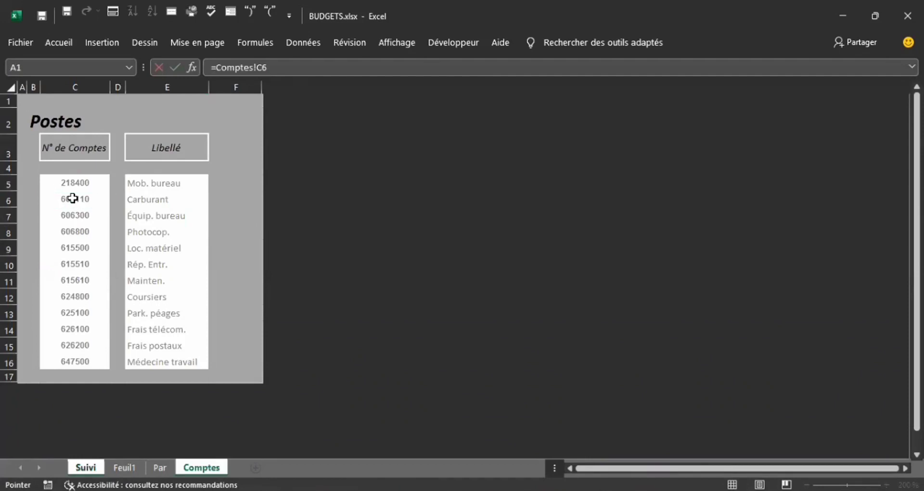
key(Return)
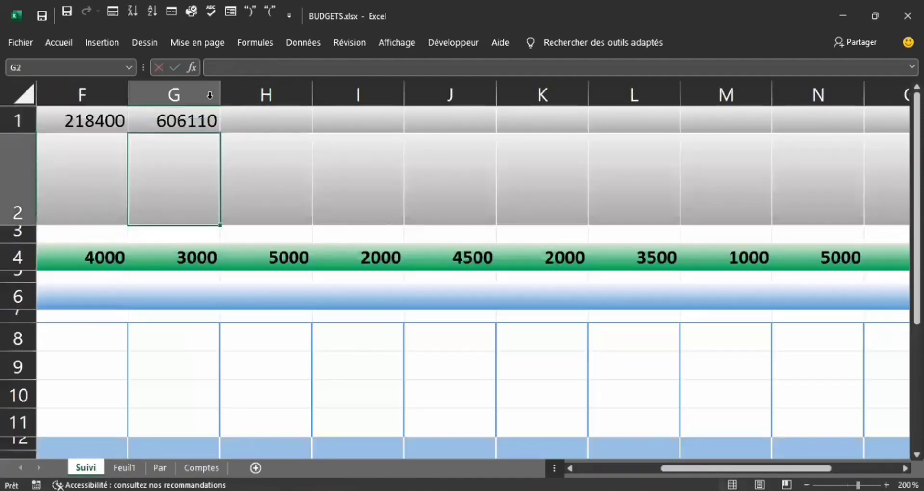
Copy the formula text of Suivi cell G1 without changing the cell
click(193, 122)
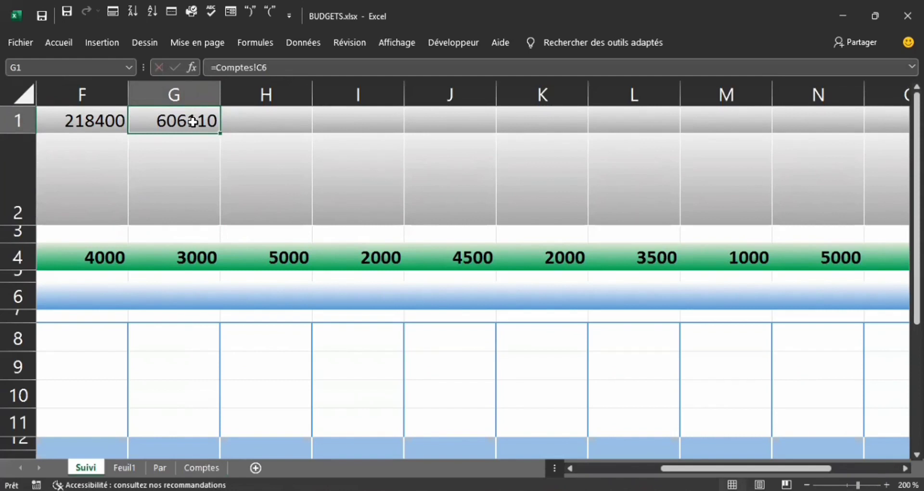
click(270, 120)
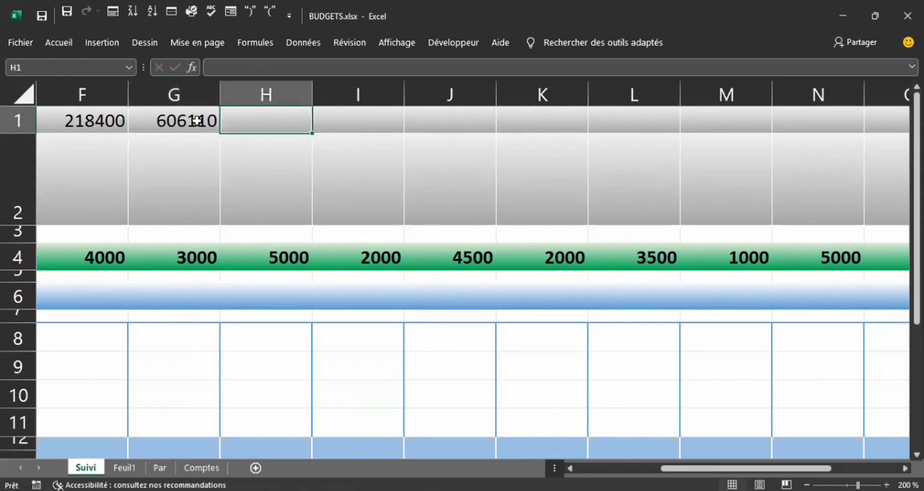
click(196, 120)
click(212, 67)
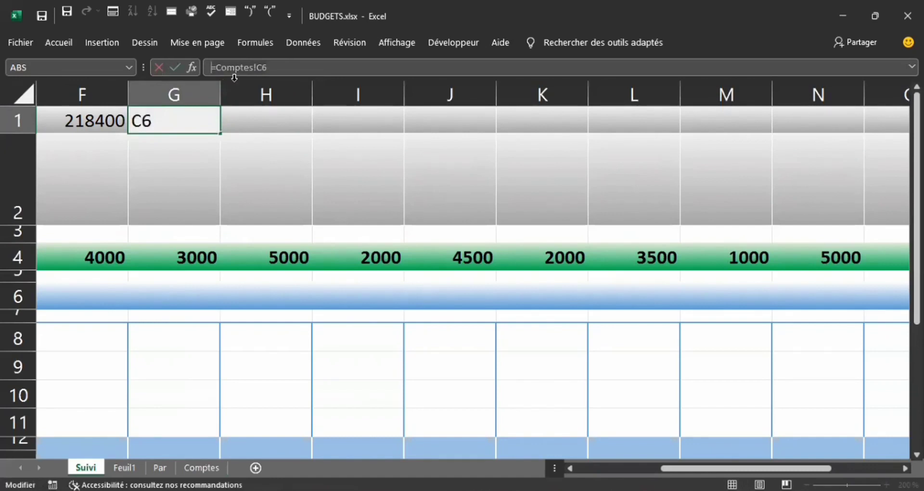
key(Return)
click(254, 140)
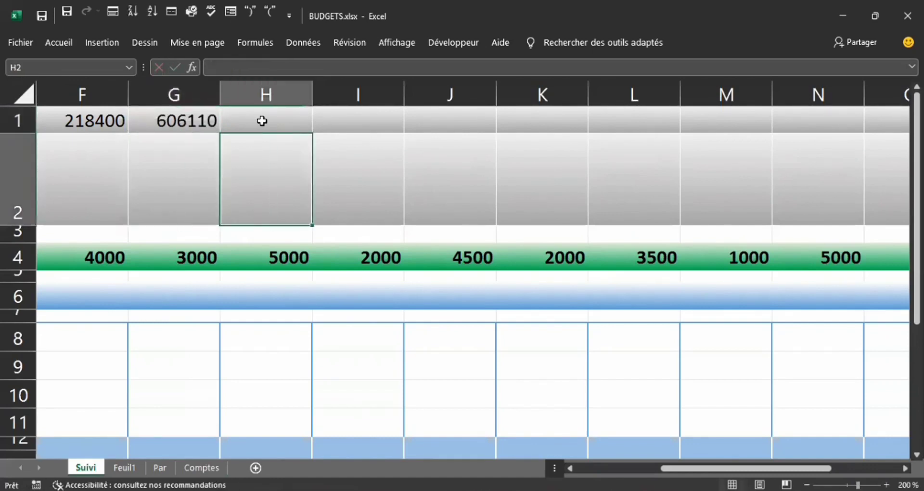
Paste the copied formula text into cell H1 and change its reference so it reads =Comptes!C7
click(262, 121)
click(244, 68)
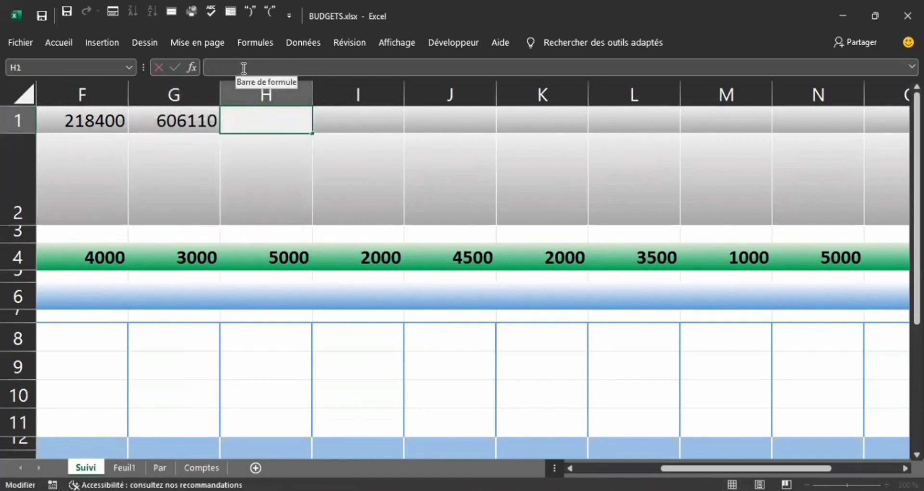
key(ctrl+v)
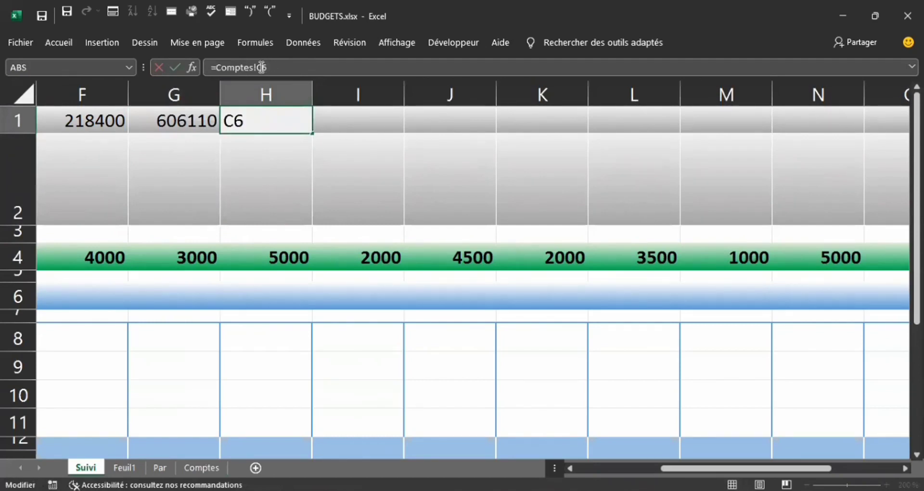
key(BackSpace)
text(*)
key(BackSpace)
text(7)
key(Return)
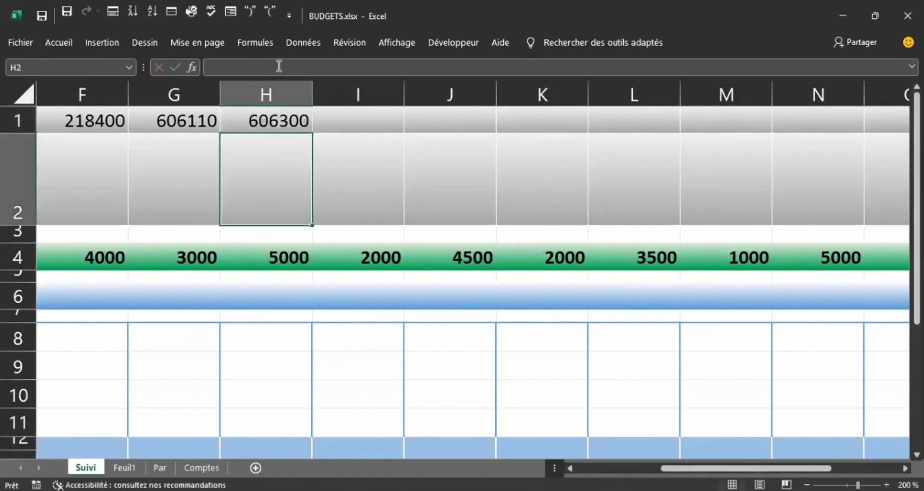
Compare the DECALER formula in F1 with the direct Comptes references in G1 and H1 of the Suivi sheet
key(Up)
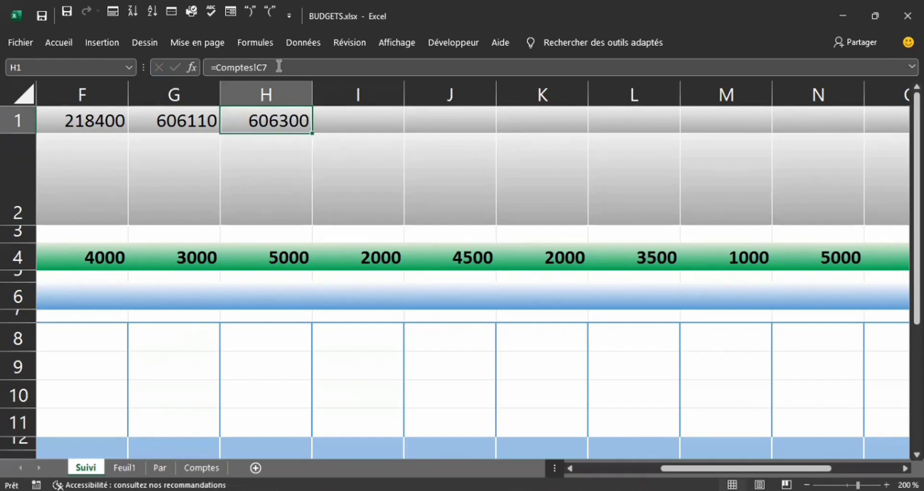
click(93, 119)
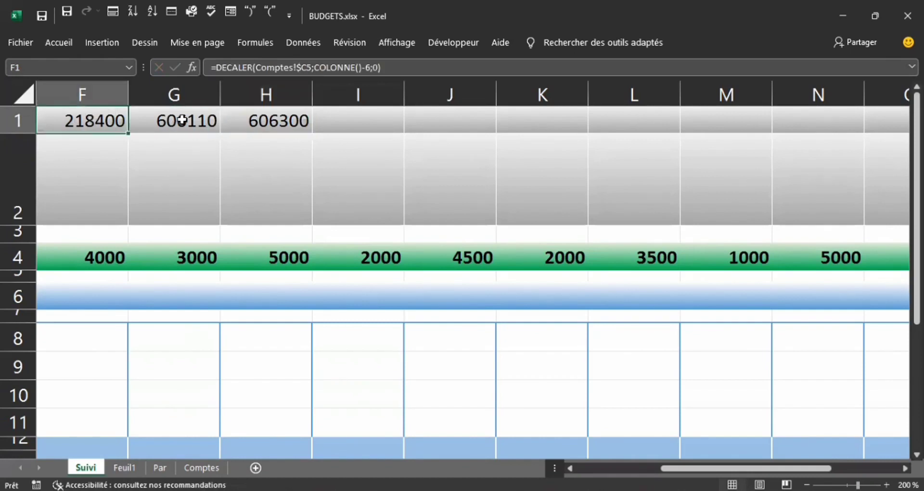
click(173, 120)
mouse_move(221, 134)
mouse_down()
mouse_move(402, 107)
mouse_move(596, 117)
mouse_move(753, 113)
mouse_move(226, 144)
mouse_up()
click(266, 169)
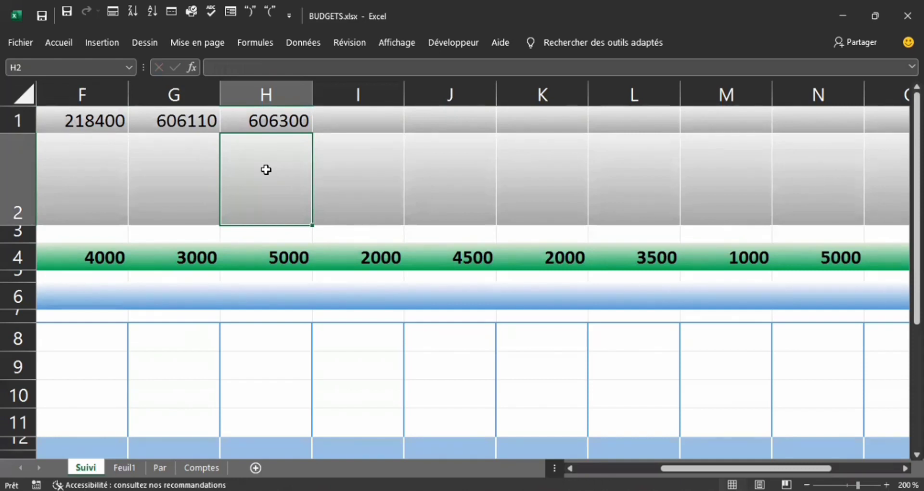
click(268, 117)
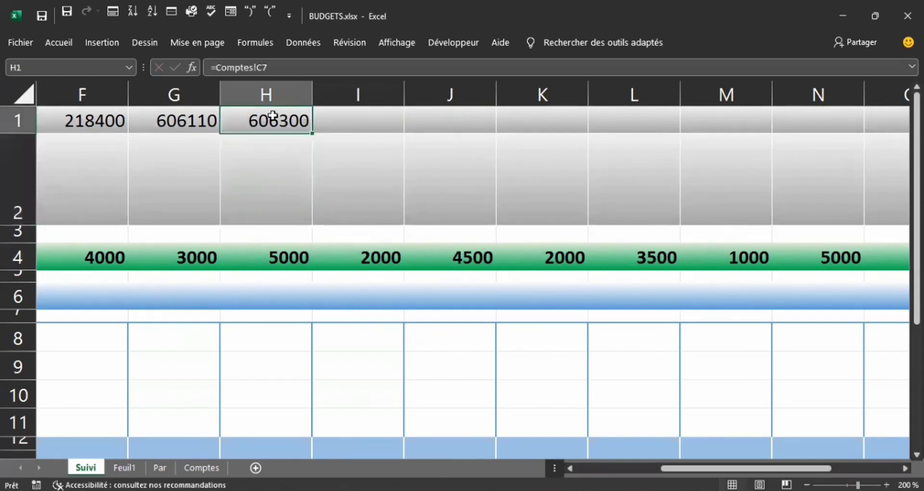
click(182, 128)
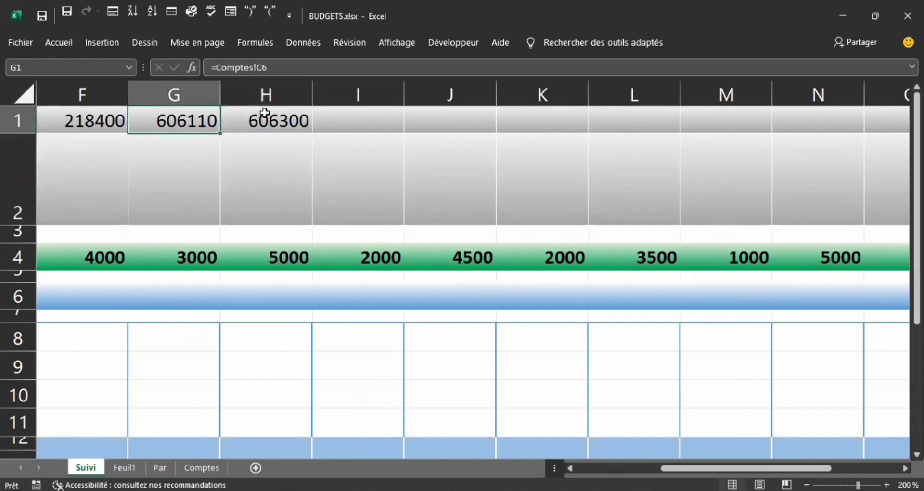
click(267, 120)
click(326, 128)
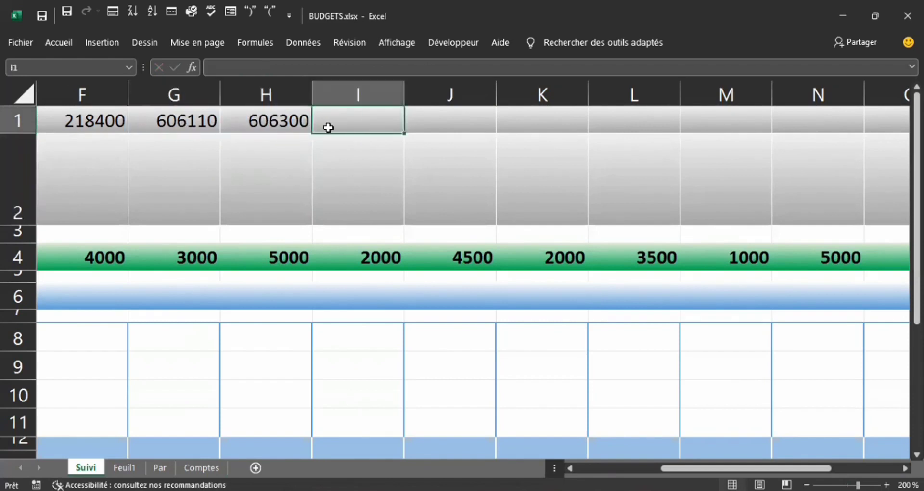
click(198, 125)
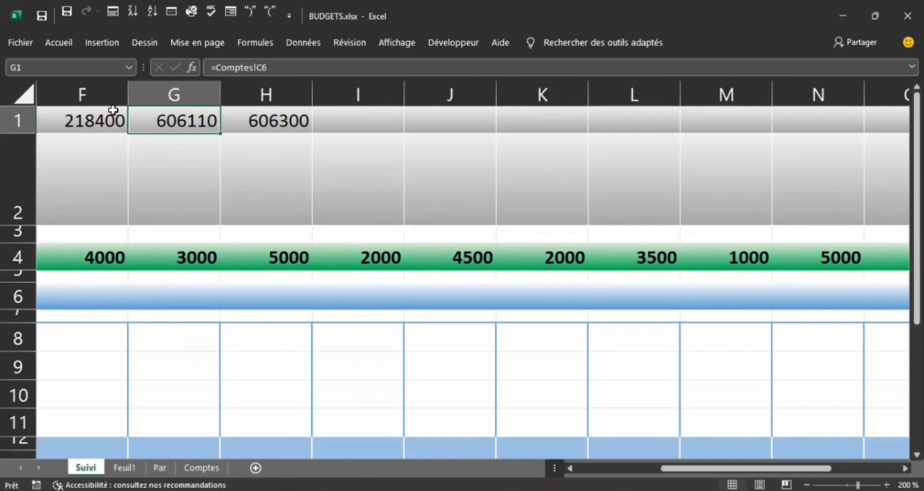
Start a DECALER formula in cell E2 of the Comptes sheet to view the function's arguments, and discard the entry
click(195, 467)
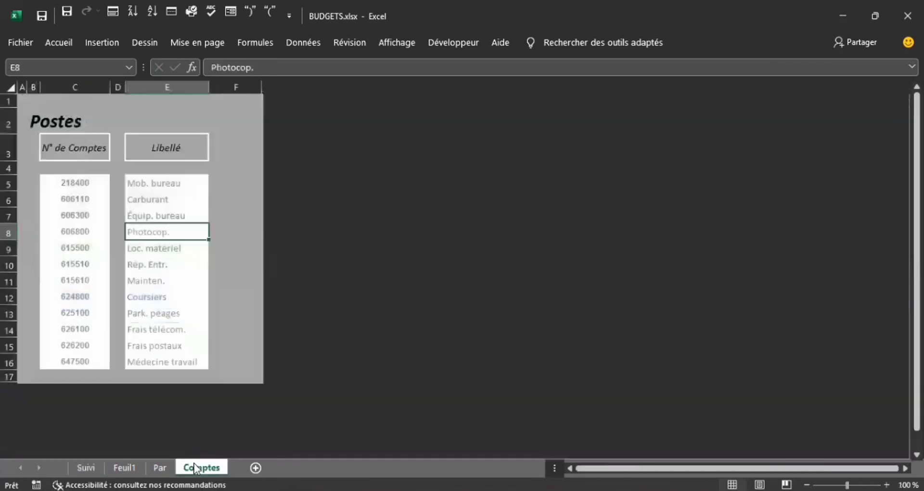
click(80, 187)
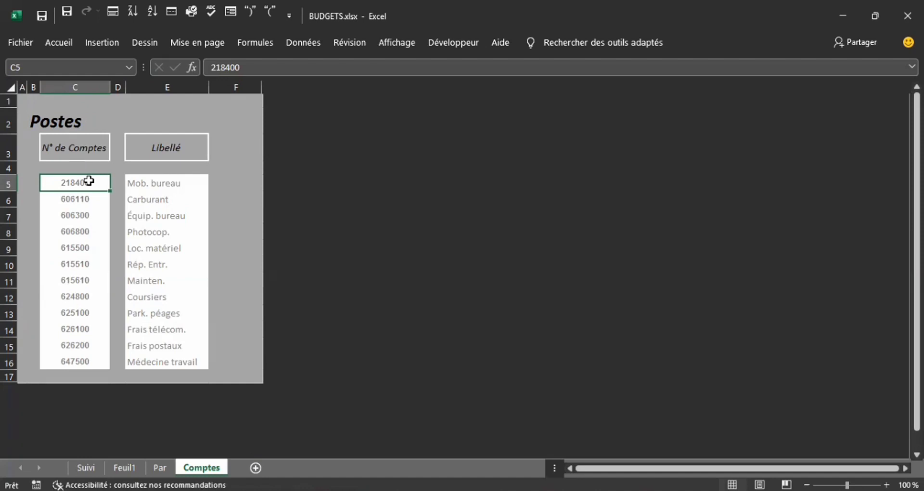
click(154, 114)
text(+)
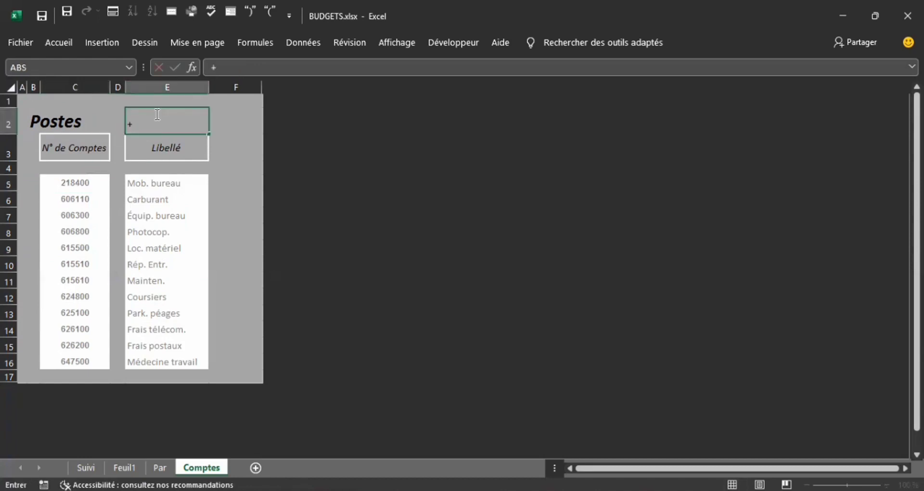
key(BackSpace)
text(=DECALERE)
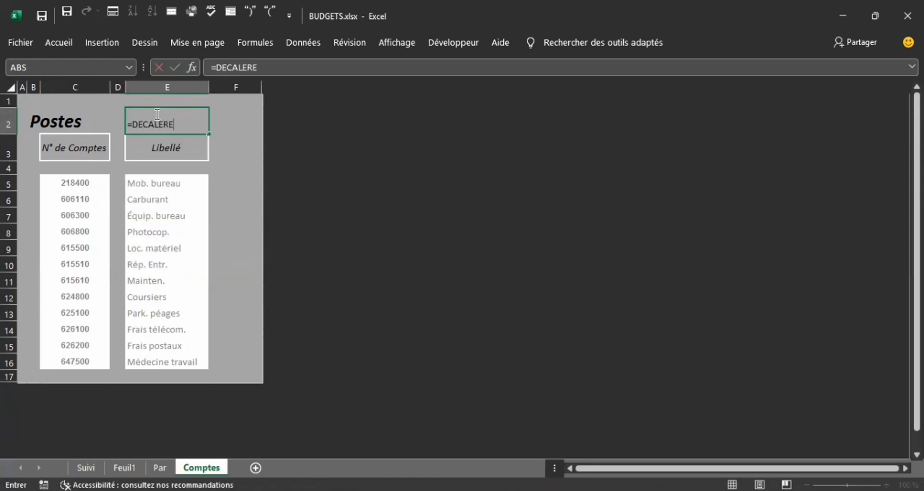
key(BackSpace)
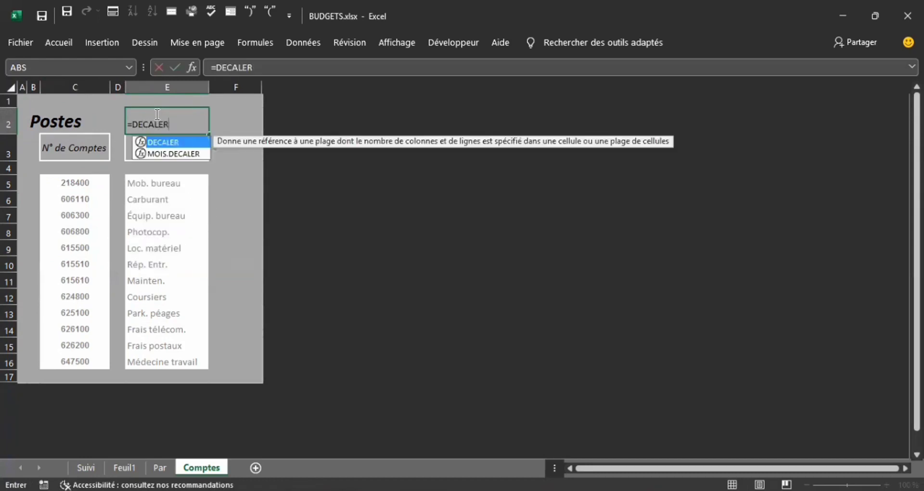
double_click(166, 141)
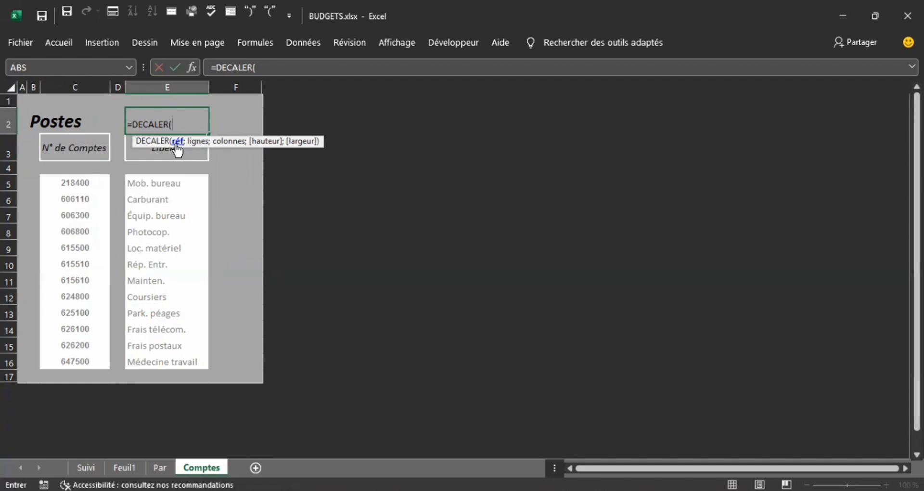
key(BackSpace)
key(BackSpace)
key(BackSpace)
key(BackSpace)
key(BackSpace)
key(BackSpace)
key(BackSpace)
key(BackSpace)
key(BackSpace)
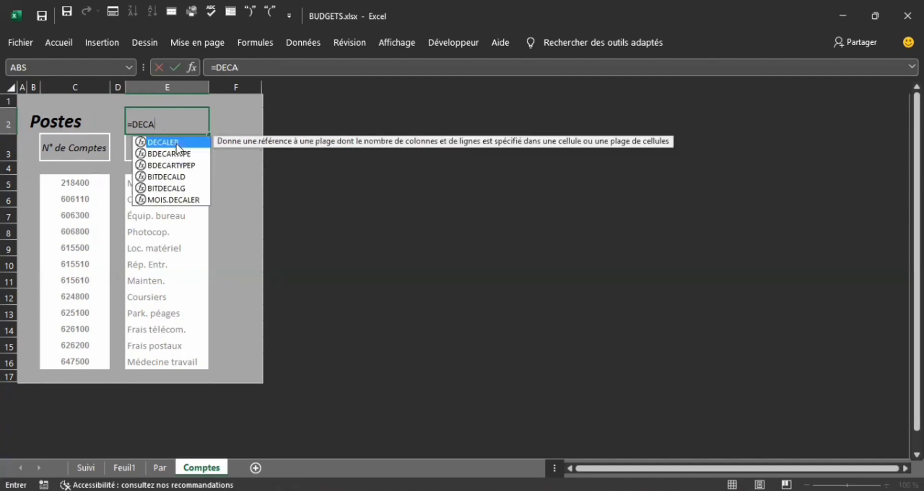
click(174, 142)
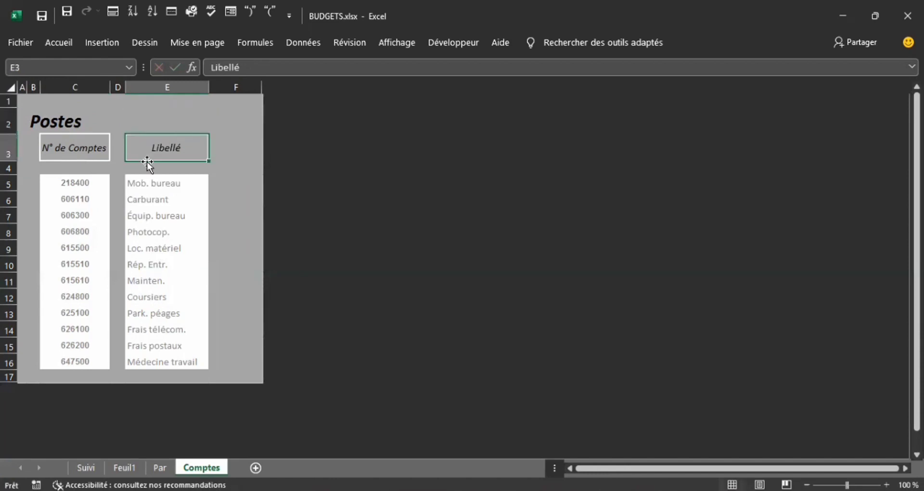
Clear the direct Comptes references from cells G1 and H1 of the Suivi sheet
click(87, 468)
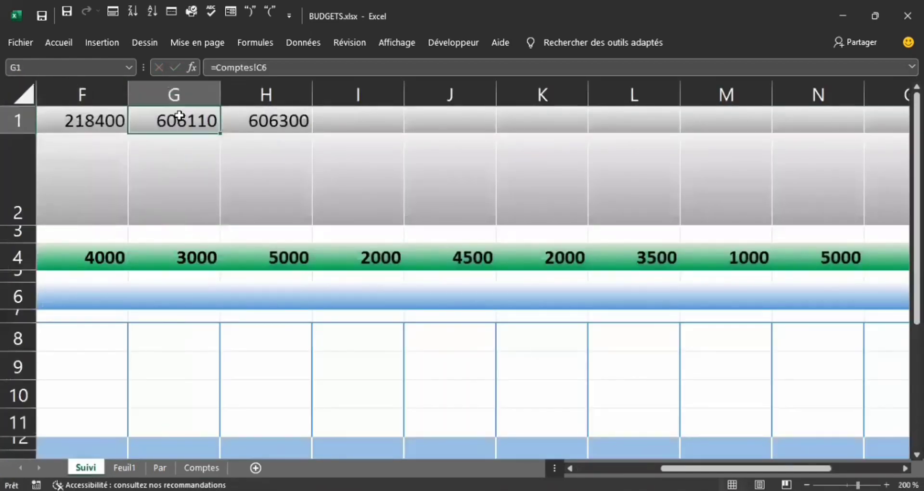
key(Delete)
click(250, 119)
key(Delete)
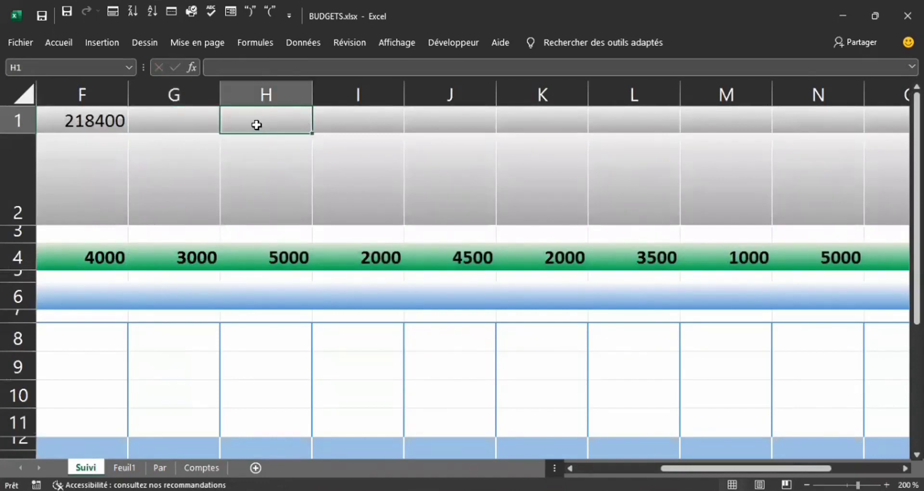
Examine the DECALER formula in Suivi cell F1 and walk along row 2 from column A to count the columns before F
double_click(98, 123)
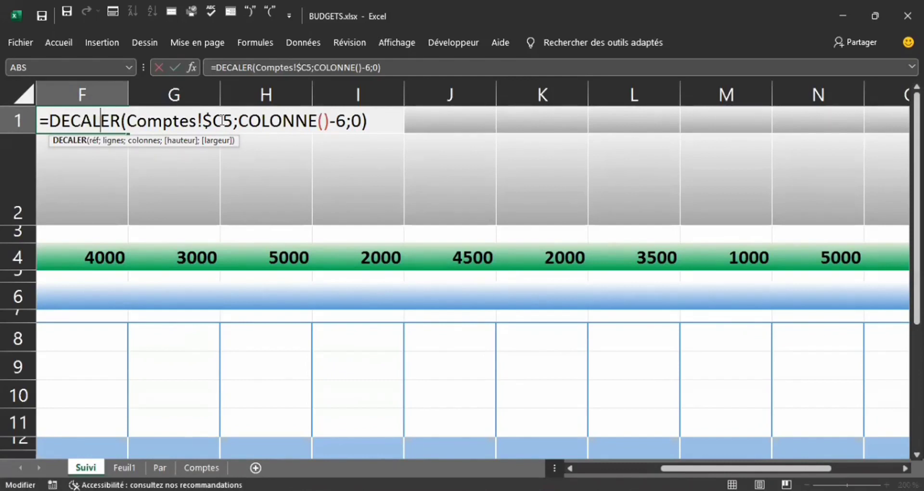
key(Return)
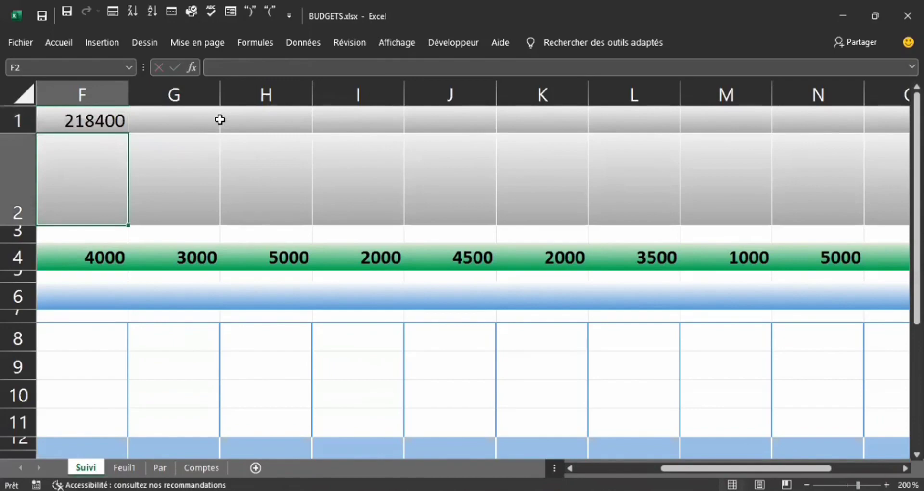
key(Home)
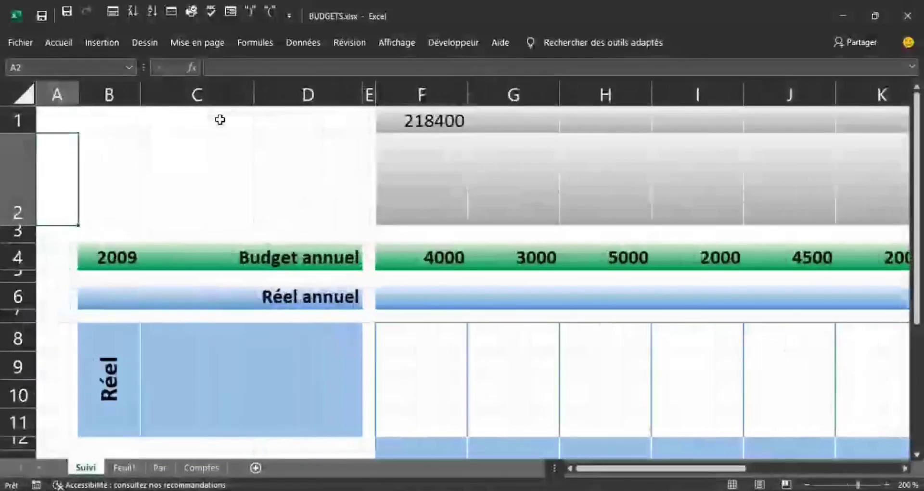
key(Right)
key(Right)
key(Right)
key(Right)
key(Right)
key(Left)
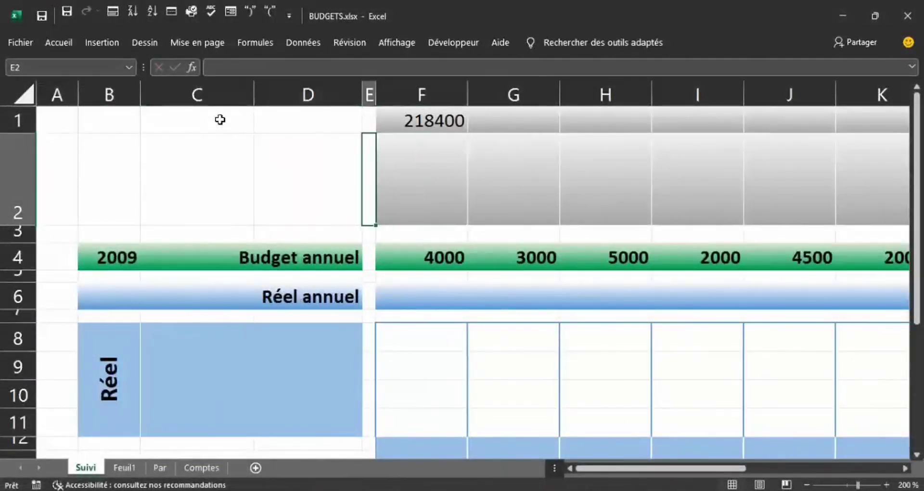
key(Left)
key(Left)
key(Left)
key(Right)
key(Right)
key(Right)
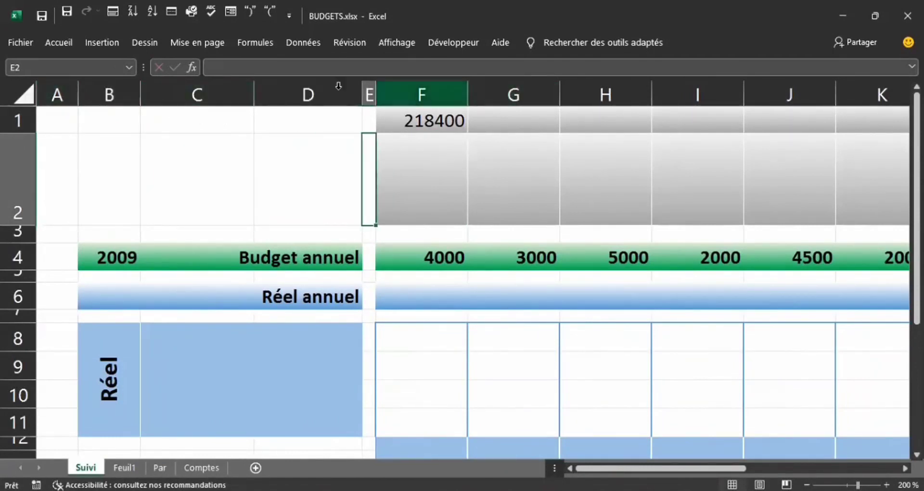
Enter =COLONNE() in cell F2 of the Suivi sheet to return its column number
click(408, 176)
text(=col)
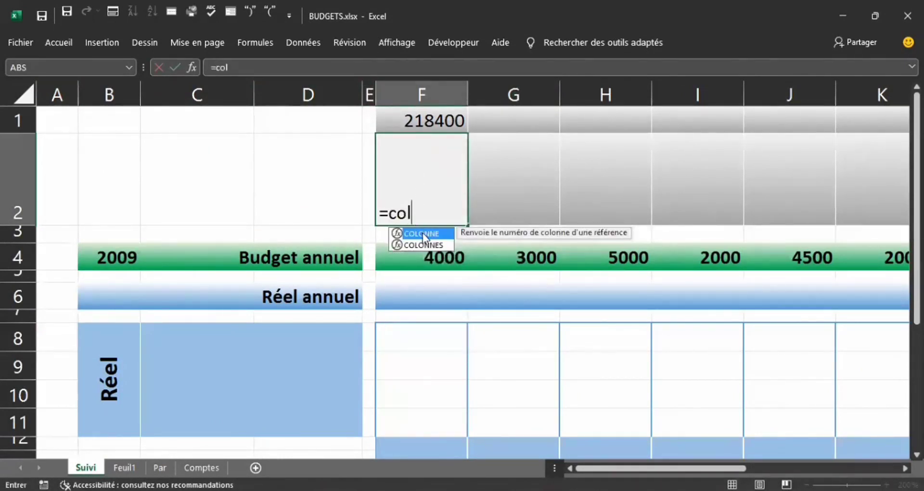
double_click(422, 233)
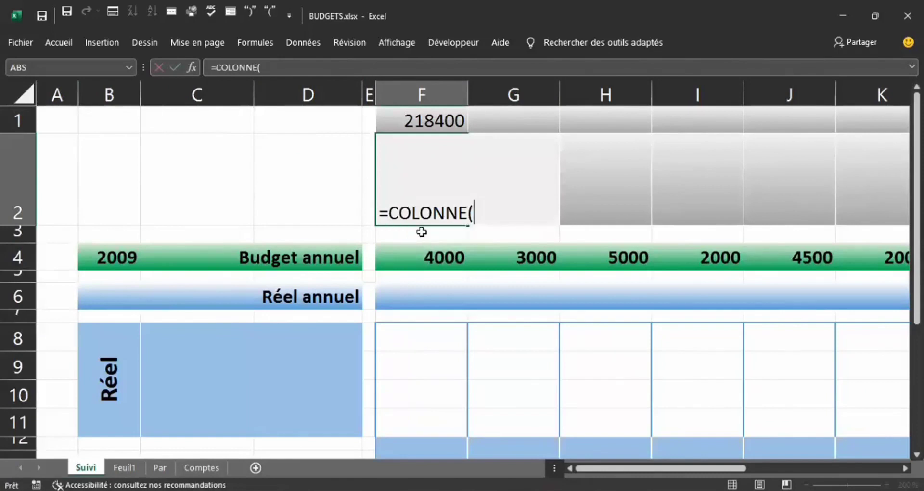
key(Return)
key(Up)
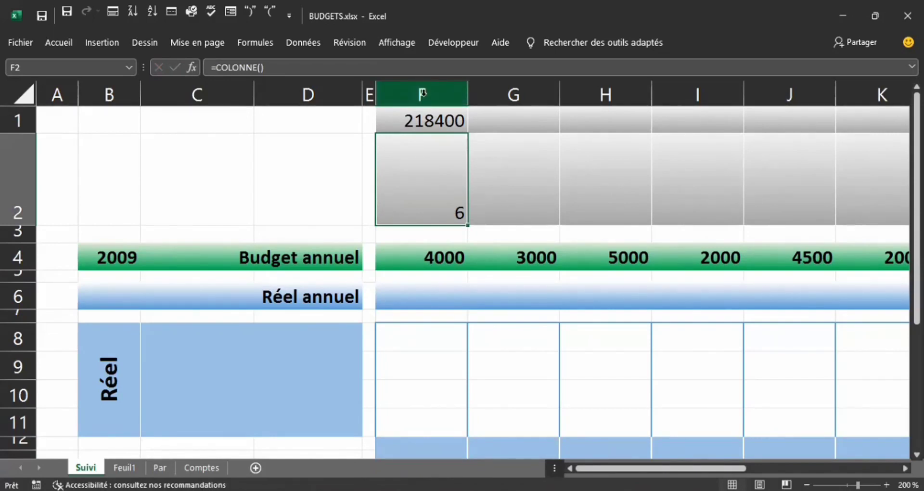
Examine how COLONNE()-6 sets the row offset in the F1 formula, comparing F1 with the neighbouring cell G1
click(514, 114)
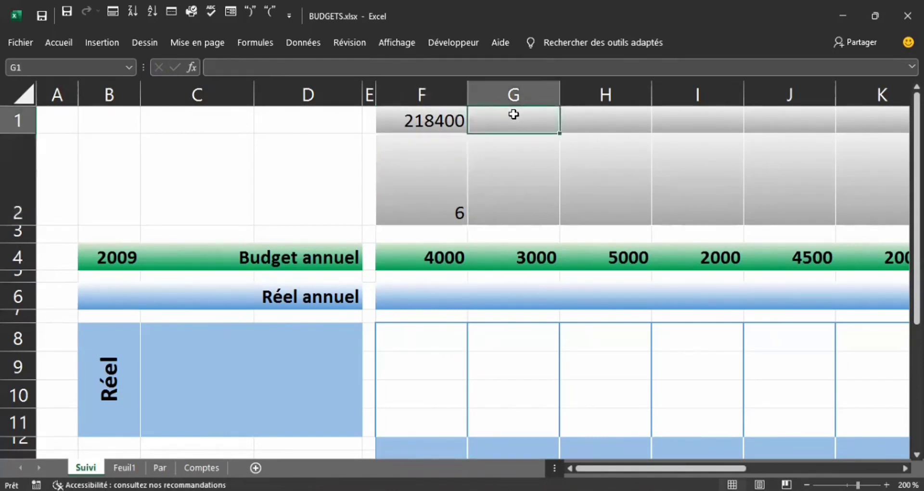
click(440, 128)
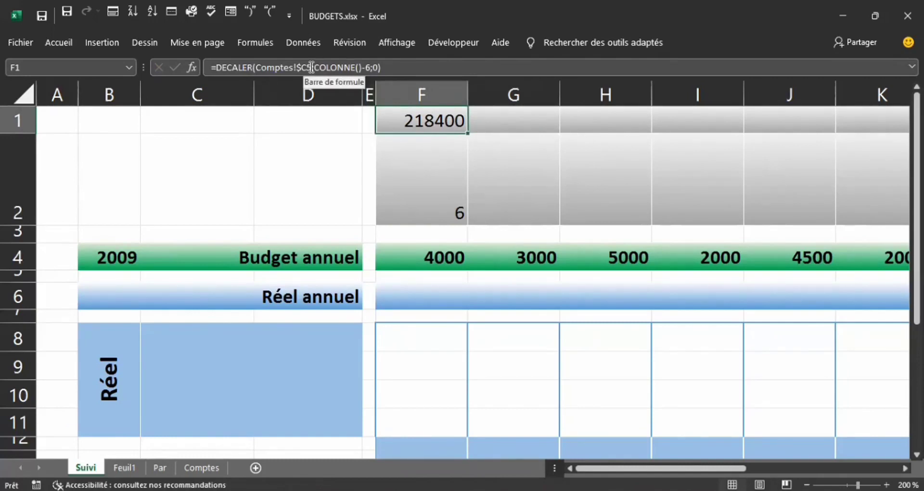
double_click(452, 117)
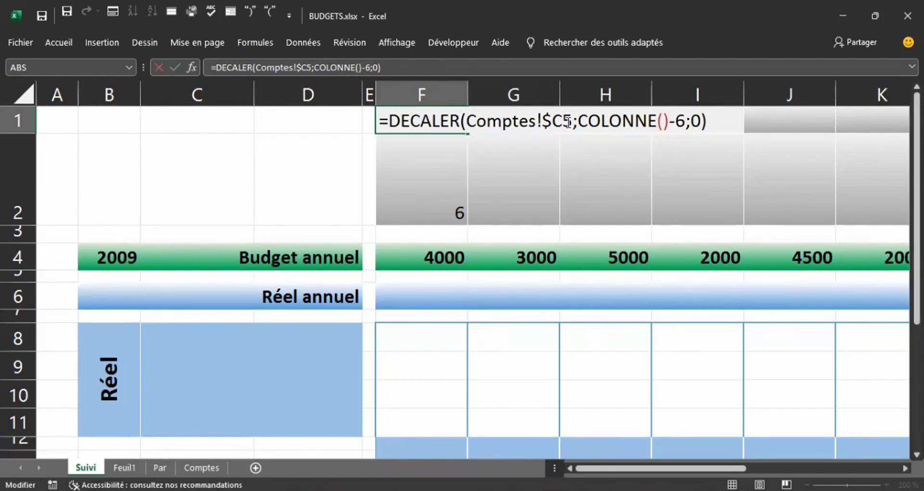
key(Return)
click(528, 119)
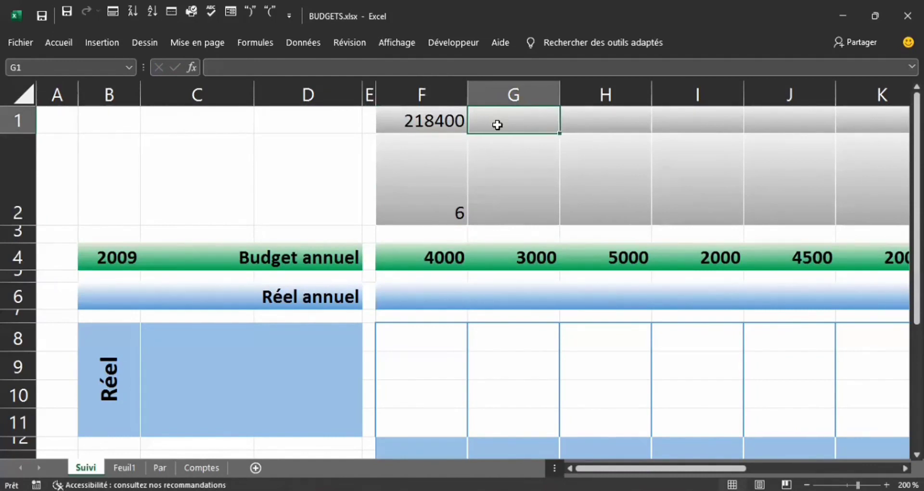
click(426, 123)
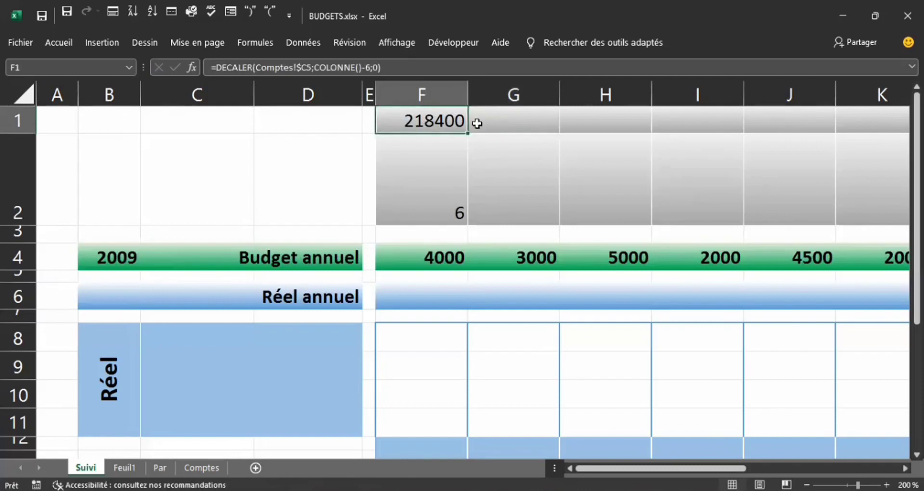
click(509, 123)
Enter the COLONNE function without arguments in cell G2 of the Suivi sheet
click(508, 180)
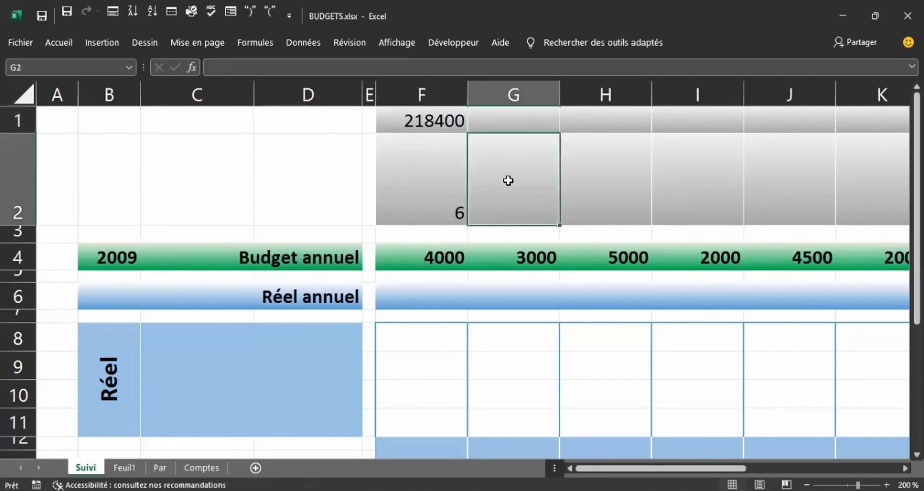
text(=co)
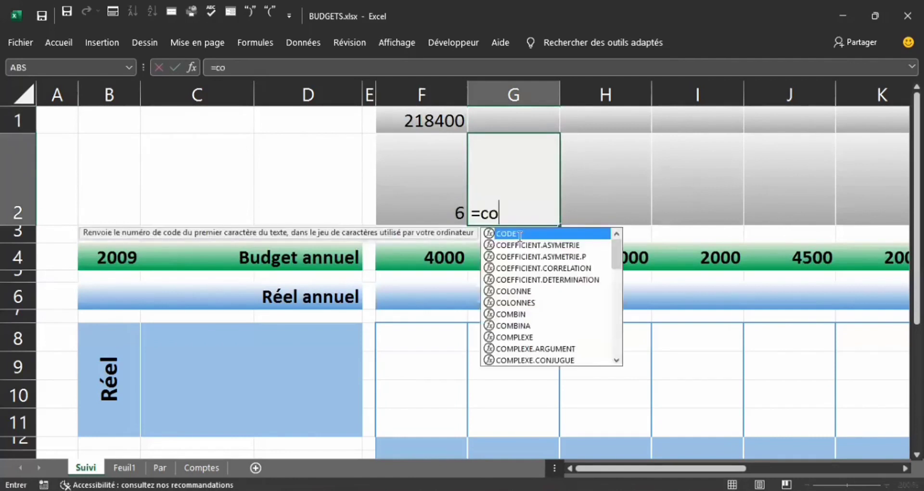
text(lo)
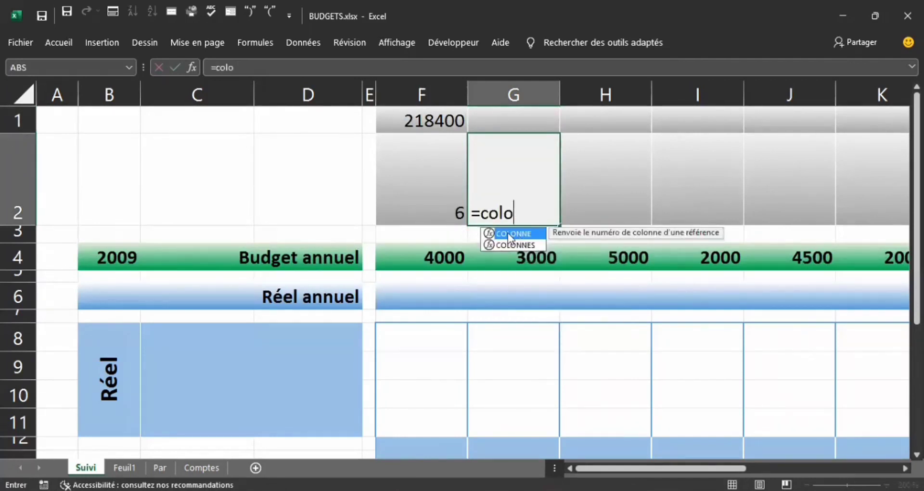
double_click(507, 233)
key(Return)
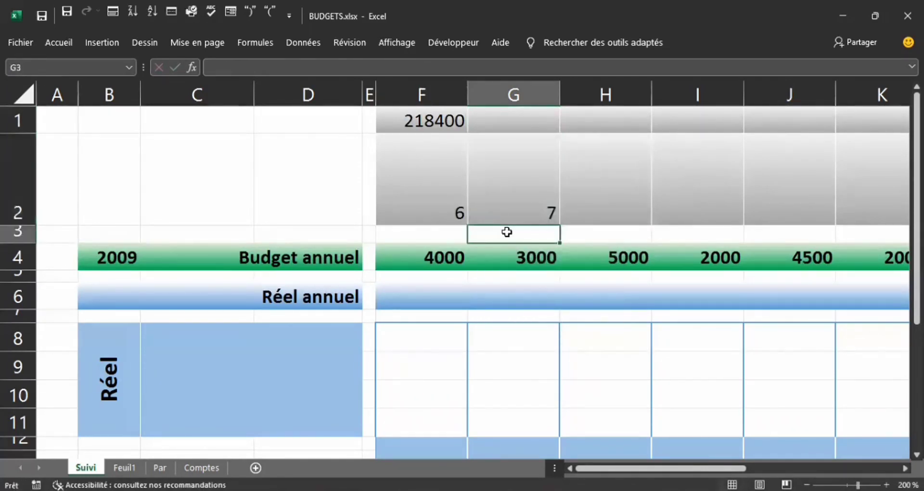
Compare the F1 formula and the row 2 column numbers in Suivi with account cells C5 to C7 of the Comptes sheet
click(441, 122)
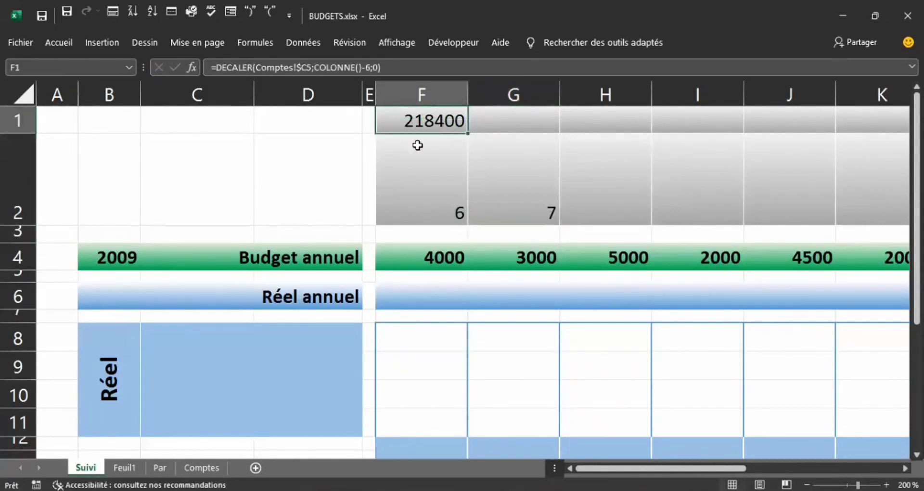
click(490, 123)
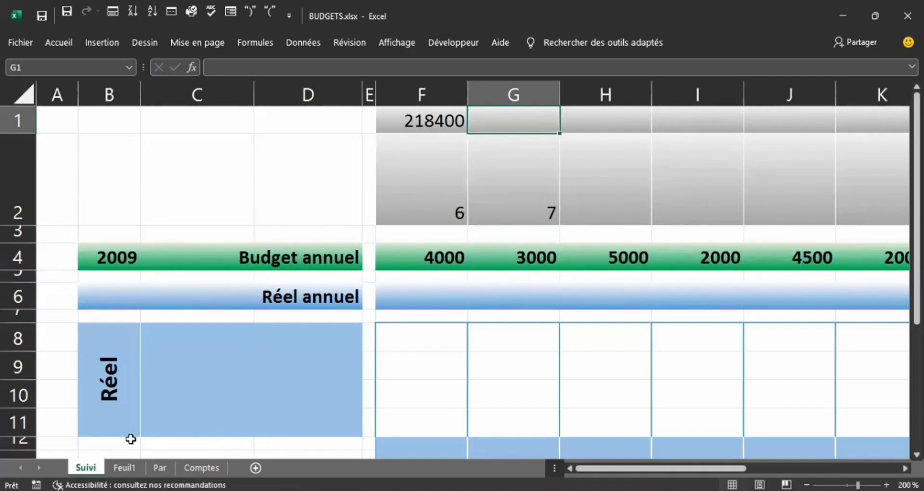
click(195, 466)
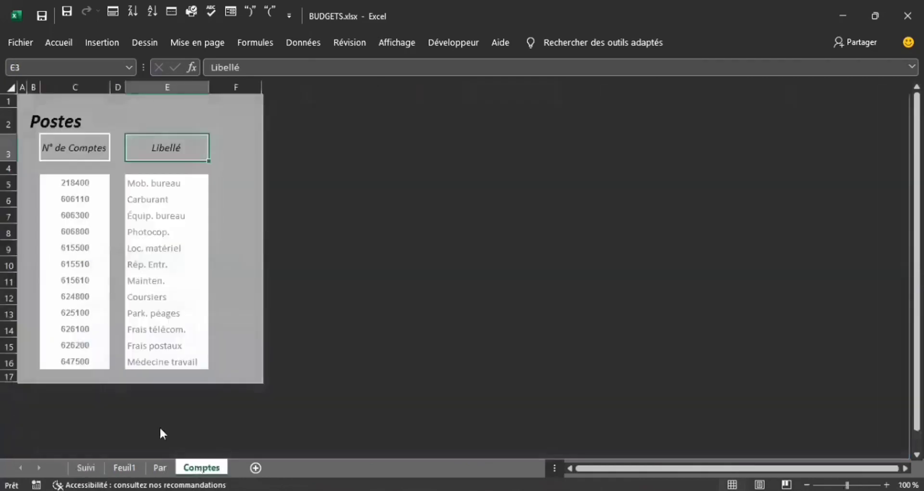
click(83, 202)
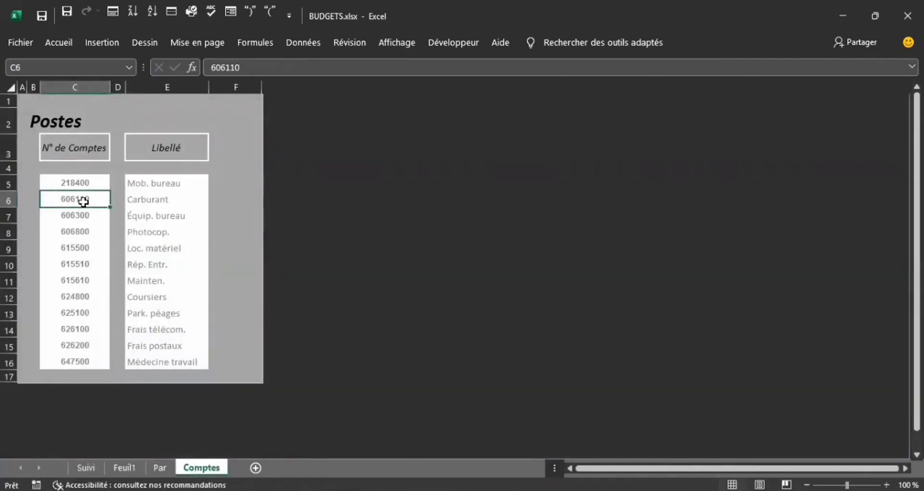
click(65, 183)
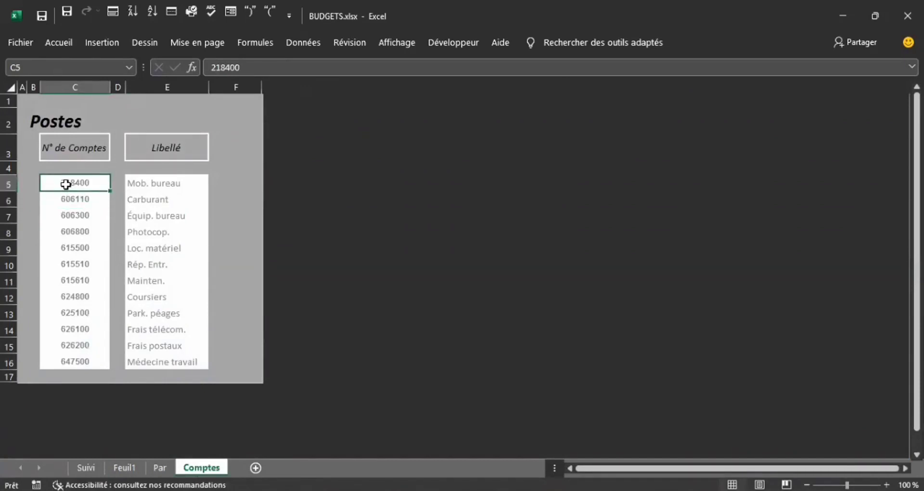
click(77, 202)
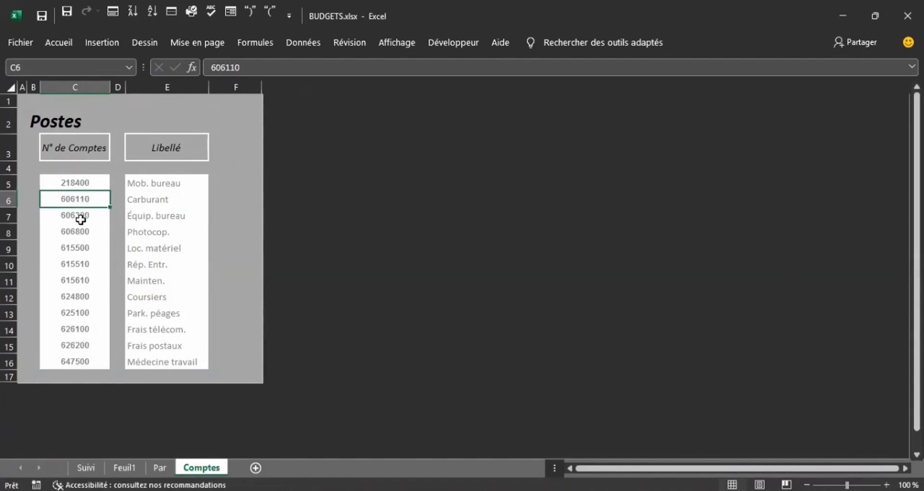
click(80, 219)
click(87, 467)
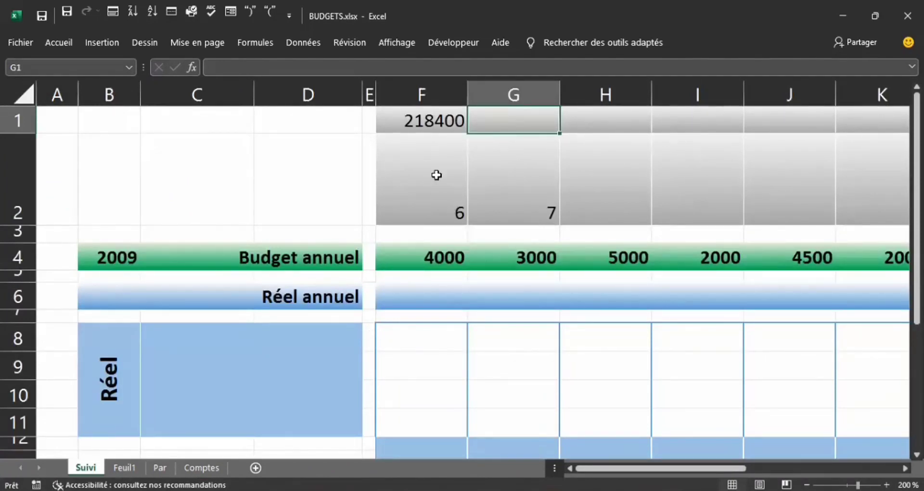
click(454, 209)
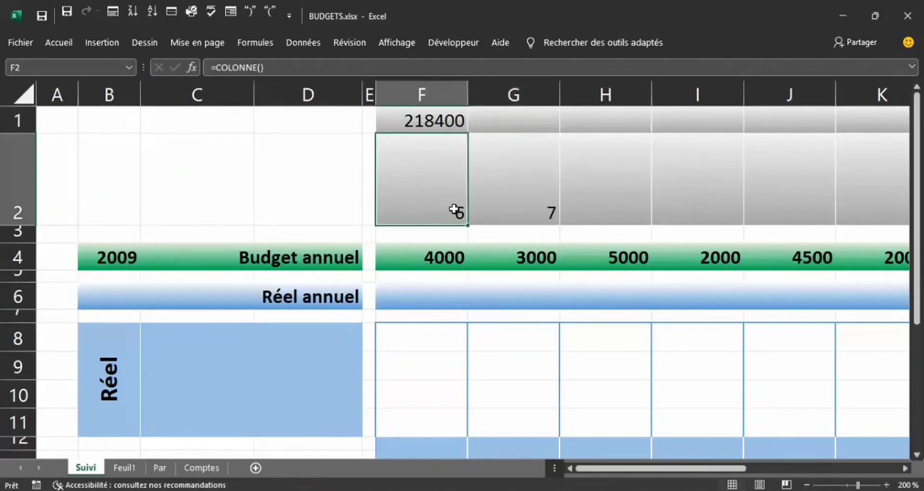
Check the F1 DECALER formula against the column numbers in F2 and G2, and fill it across row 1 to Q1
click(533, 201)
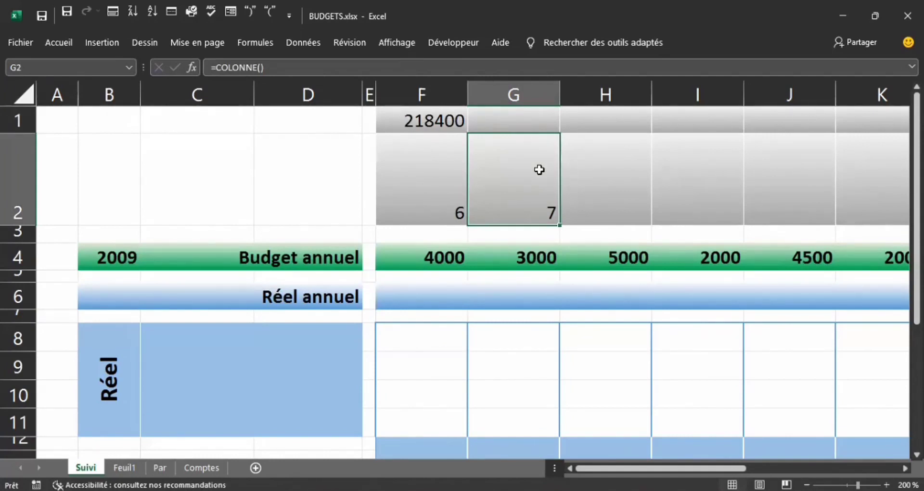
click(445, 204)
click(528, 123)
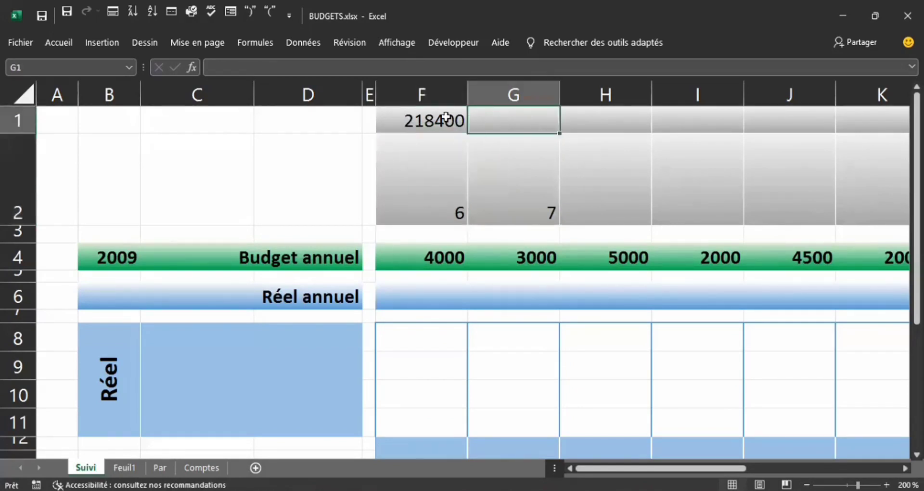
key(Left)
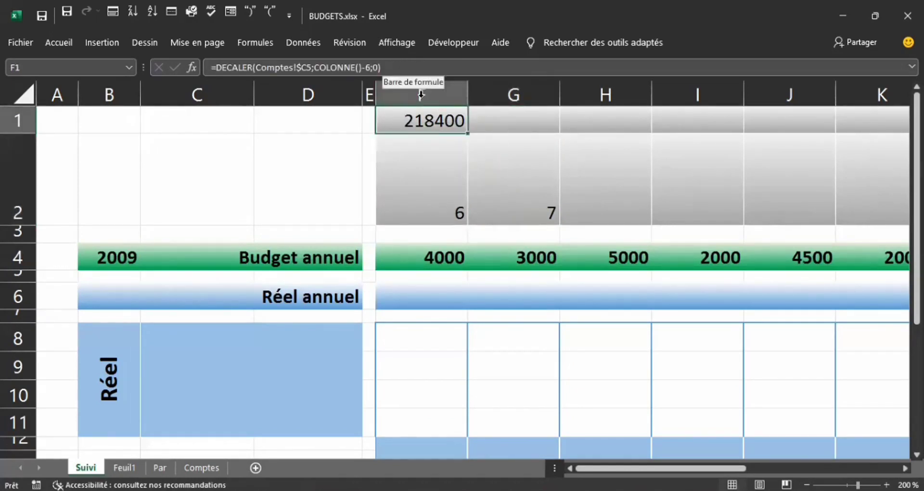
double_click(430, 120)
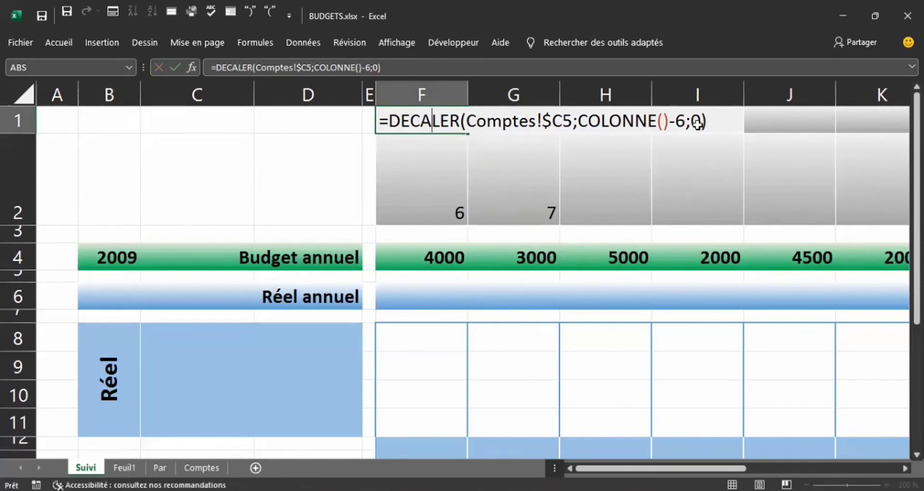
key(Return)
key(Up)
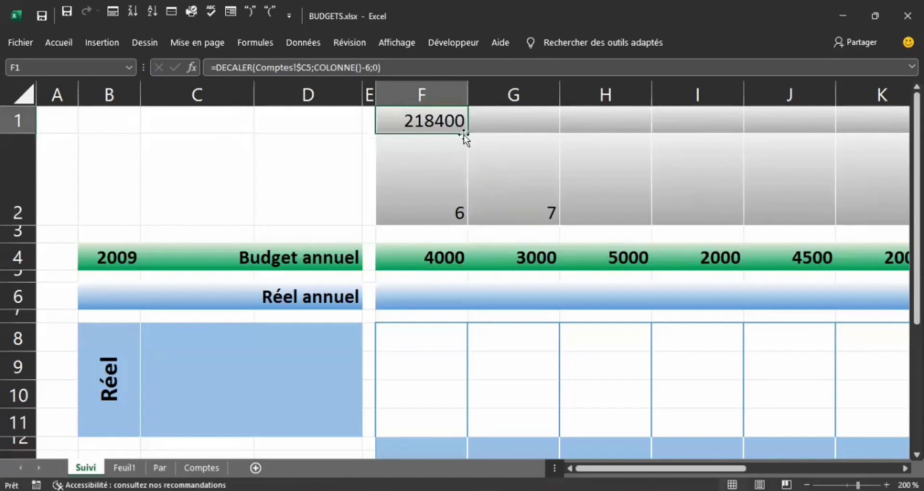
drag(467, 135, 673, 139)
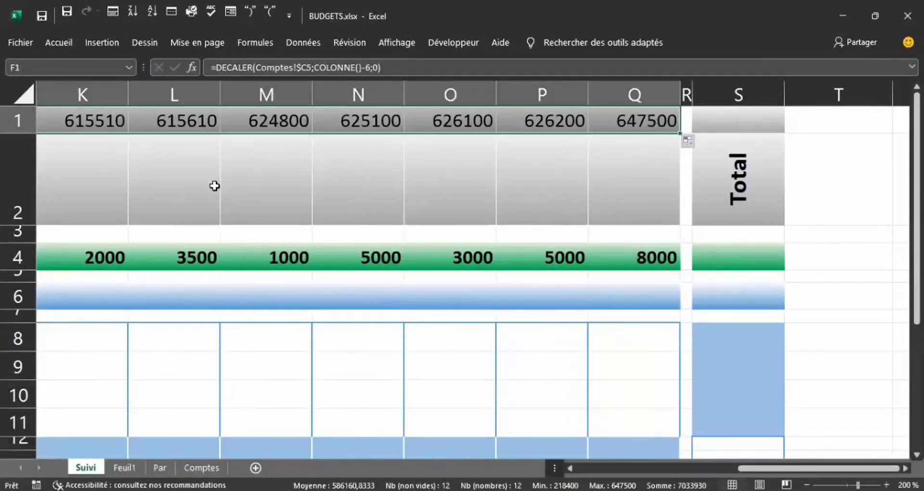
Clear the COLONNE test formulas from cells G2 and F2 of the Suivi sheet
click(161, 193)
key(Left)
key(Left)
key(Left)
key(Left)
key(Left)
key(Left)
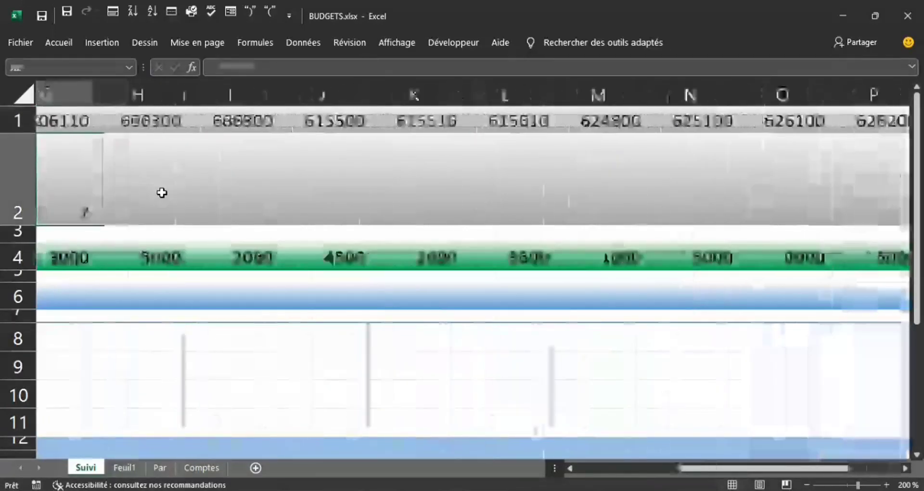
key(Right)
key(Delete)
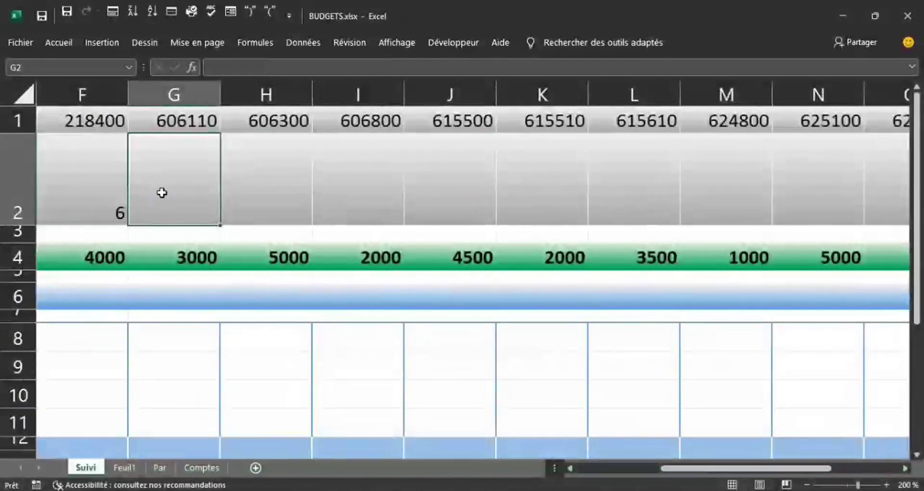
key(Left)
key(Delete)
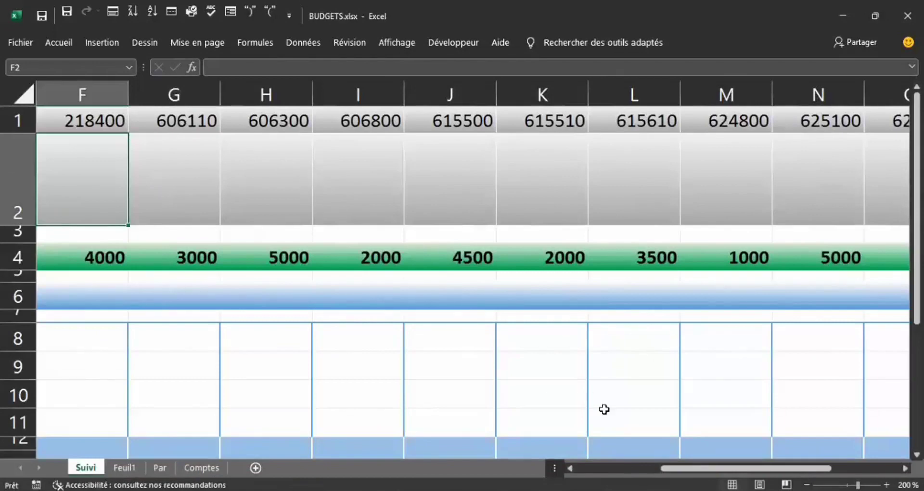
Zoom the Suivi sheet out to 160% to show more of the account columns
click(806, 484)
click(807, 485)
click(807, 485)
click(807, 485)
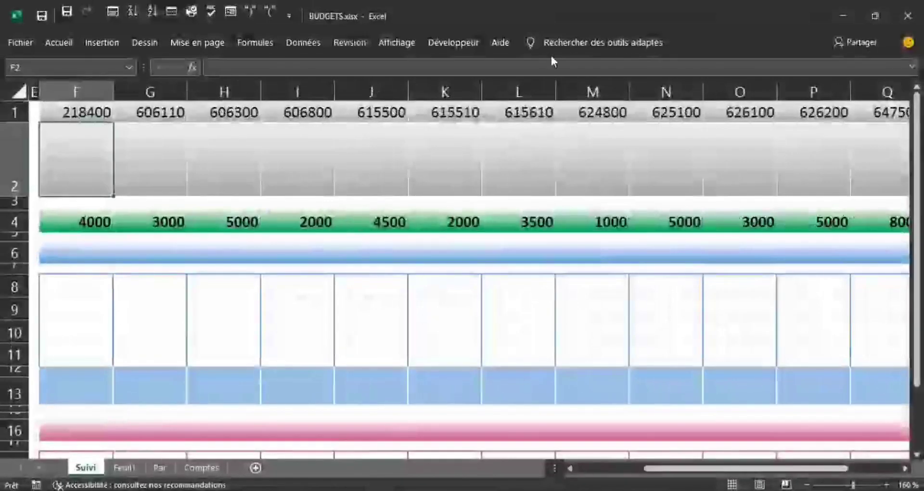